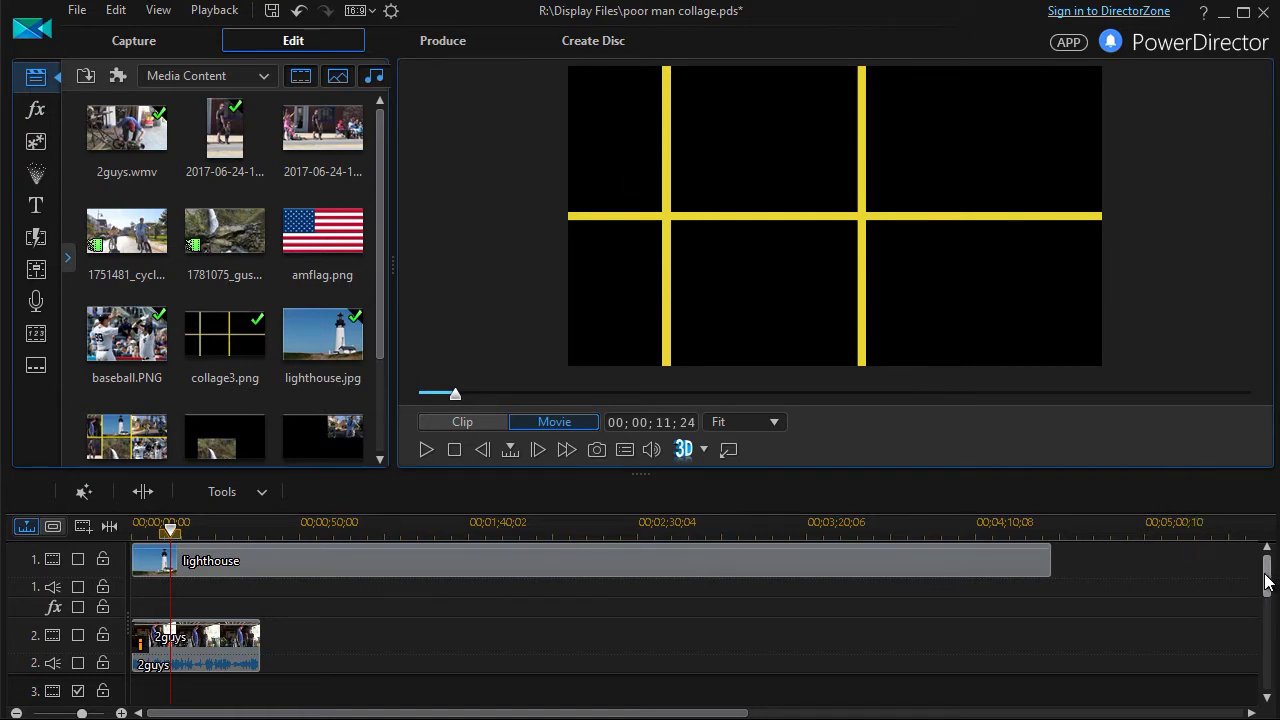
Step: Scroll down to track 6 and enable it so the 2017-06-24 clip fills the lower-left cell
left_click_drag(1271, 580, 1101, 668)
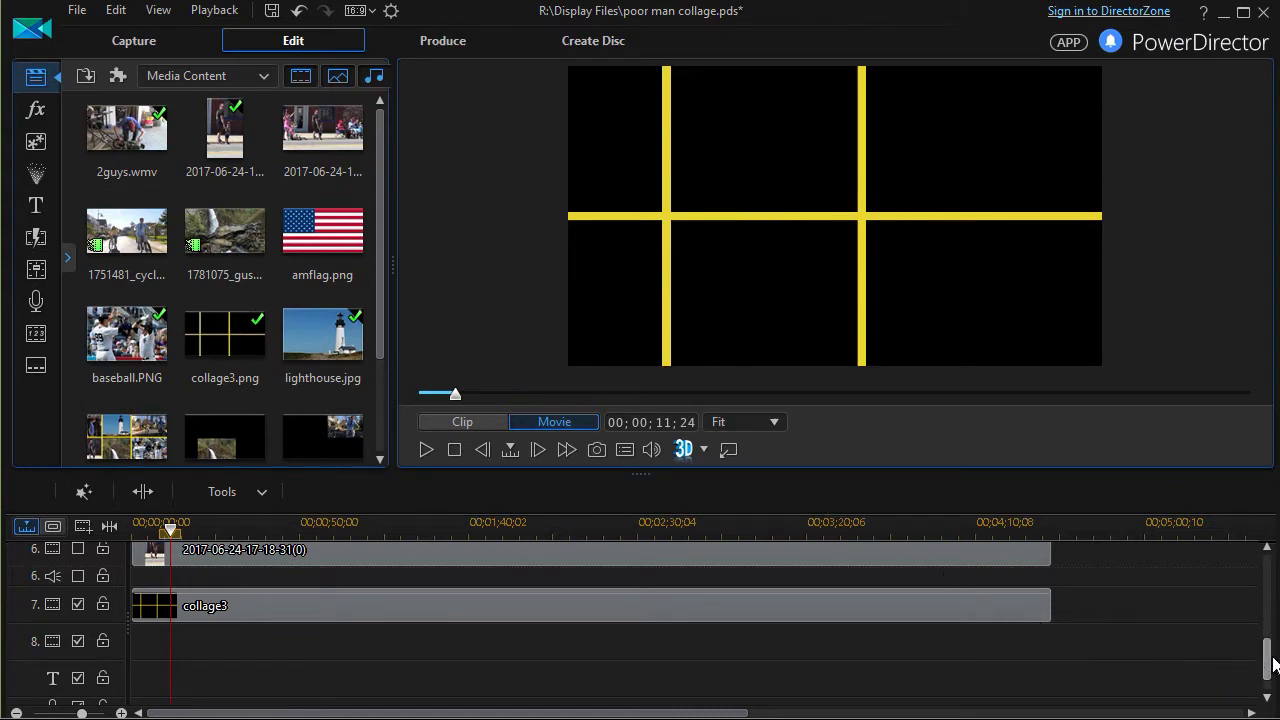
left_click_drag(1268, 665, 1268, 640)
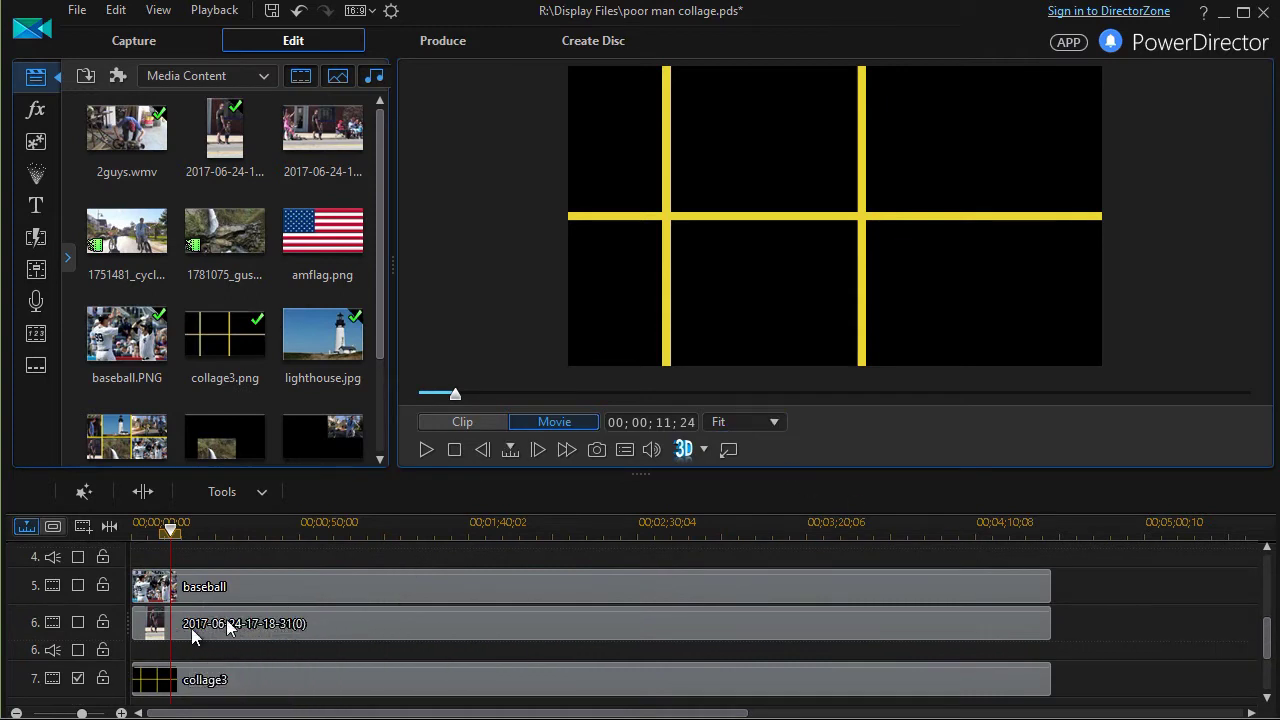
left_click(77, 622)
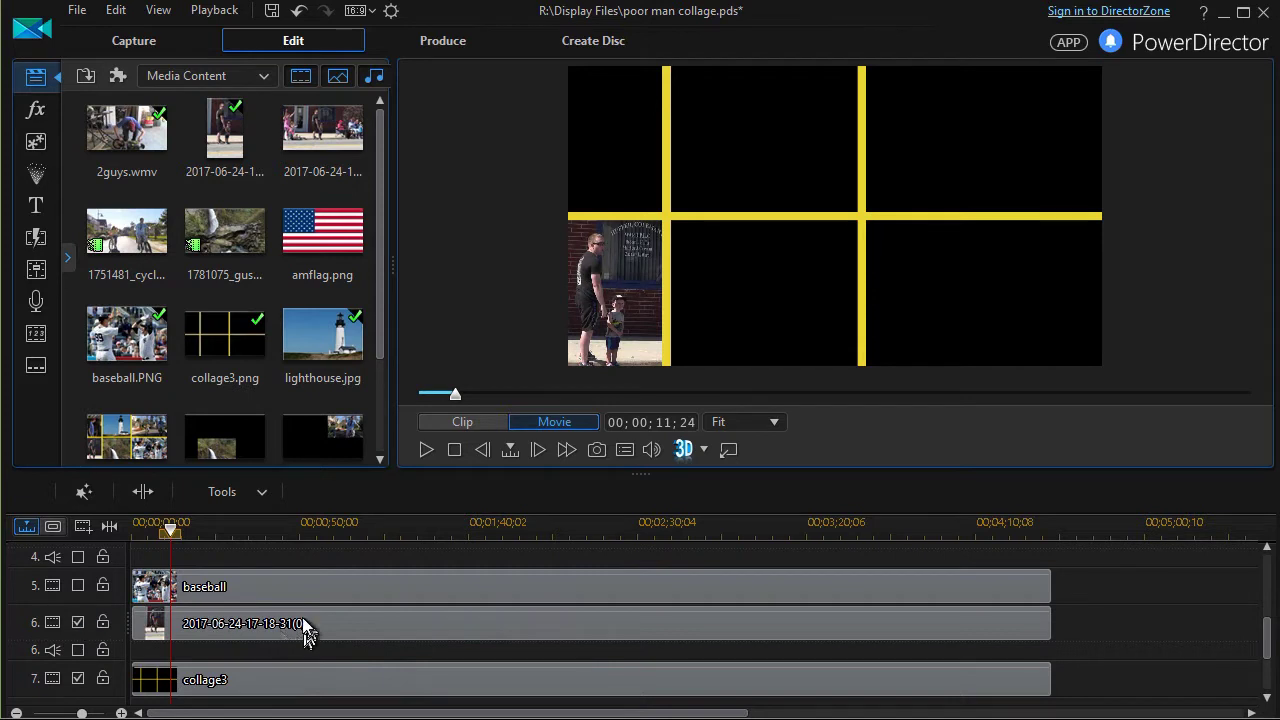
Step: Enable track 5 so the baseball photo fills the lower-right cell, then scroll back up
left_click(480, 623)
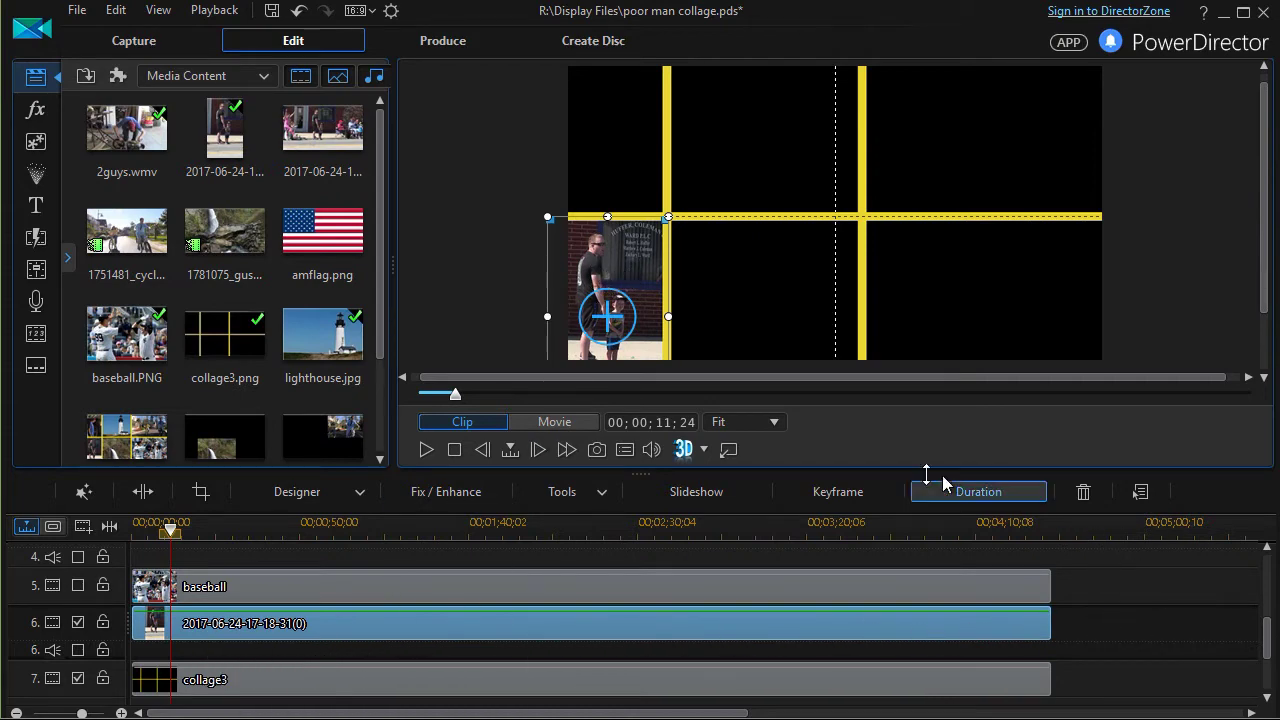
left_click(77, 586)
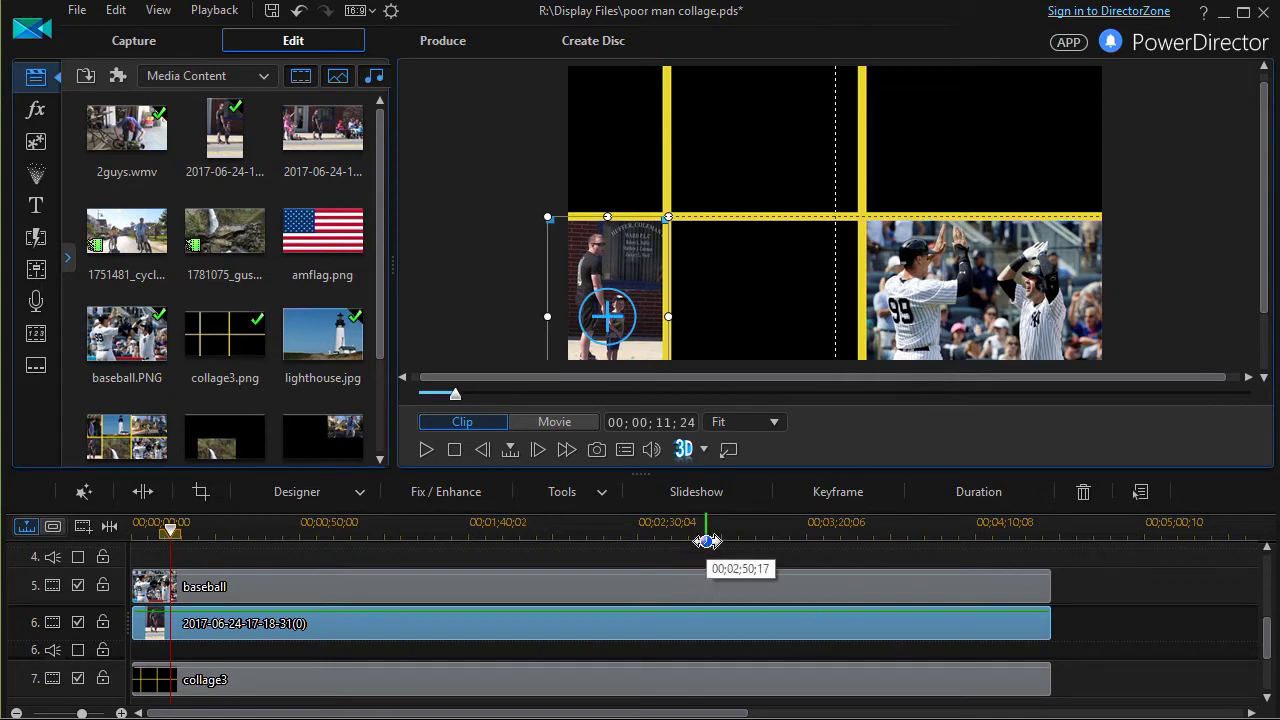
left_click(713, 587)
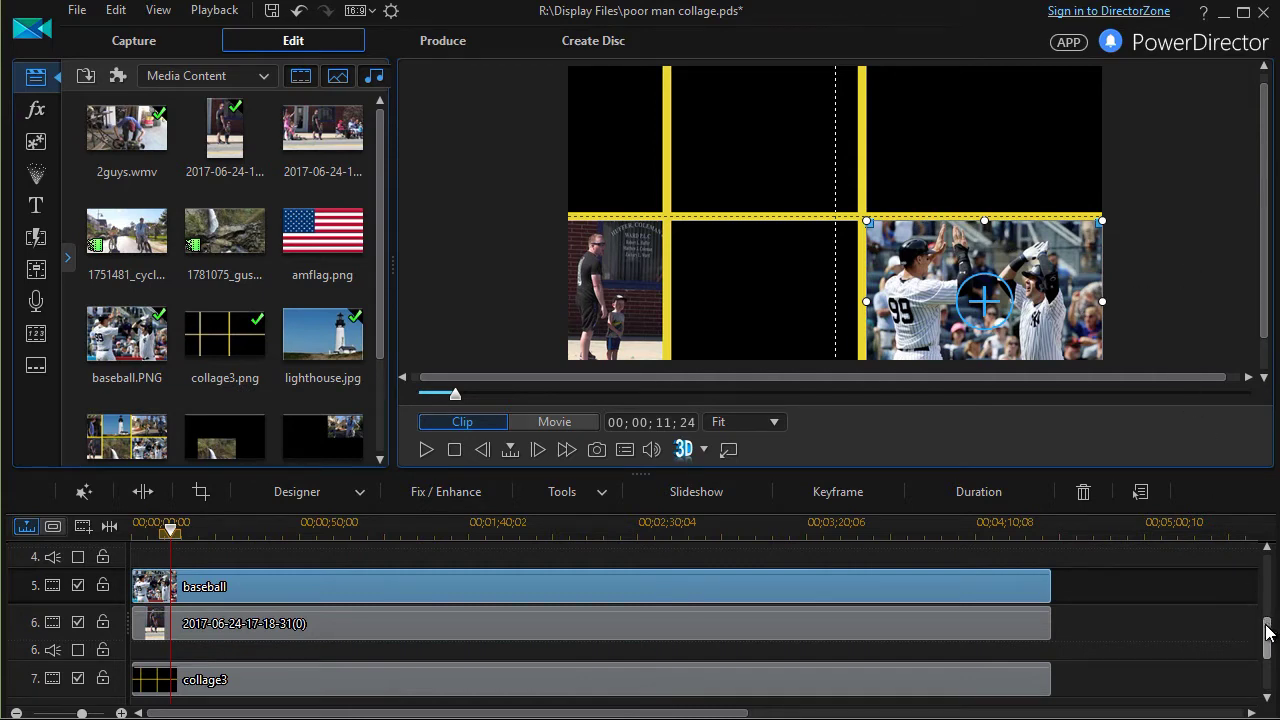
left_click_drag(1268, 630, 1268, 575)
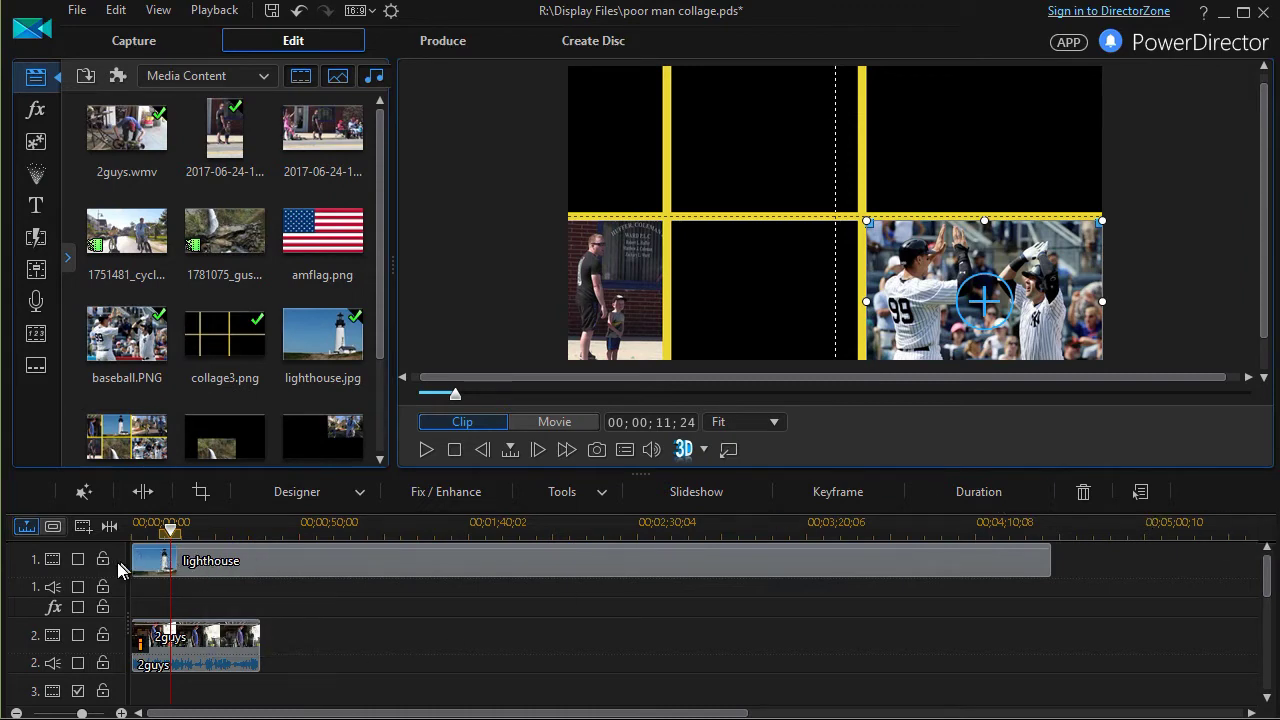
Step: Enable track 1, nudge the lighthouse photo right into the top-middle cell, and enable the 2guys track
left_click(80, 562)
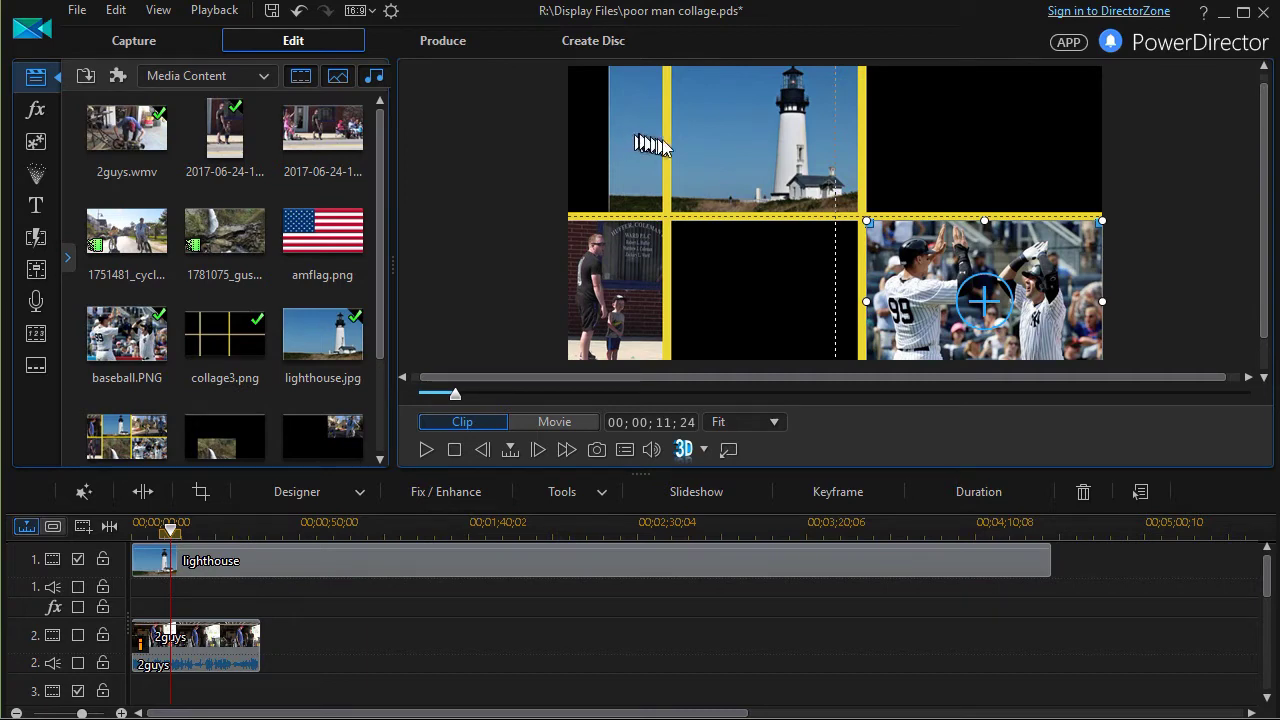
left_click(390, 566)
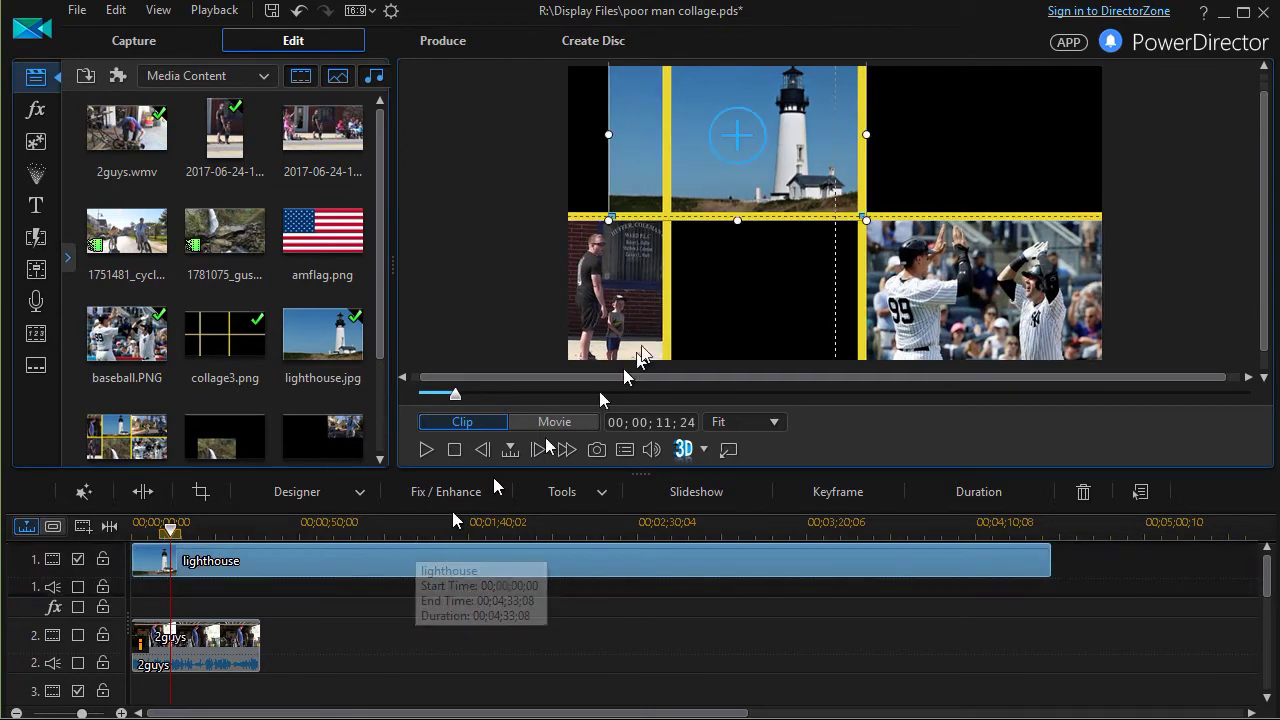
left_click_drag(743, 136, 762, 140)
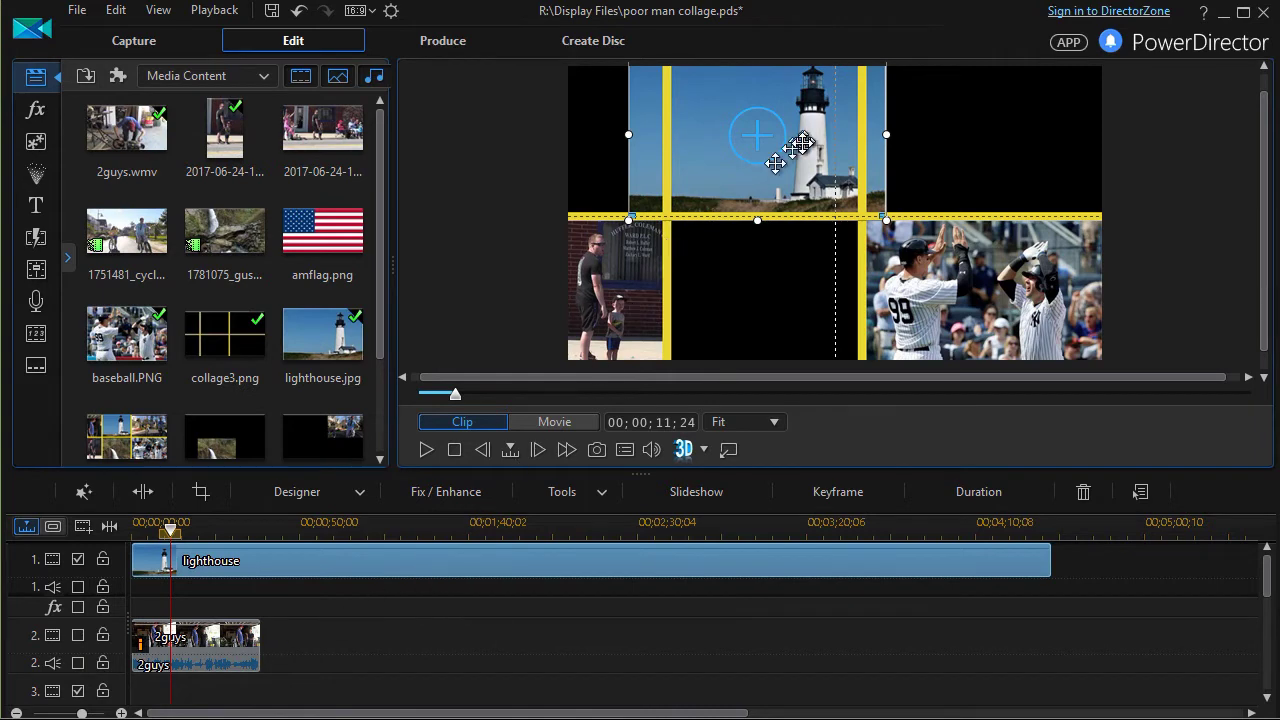
left_click(79, 638)
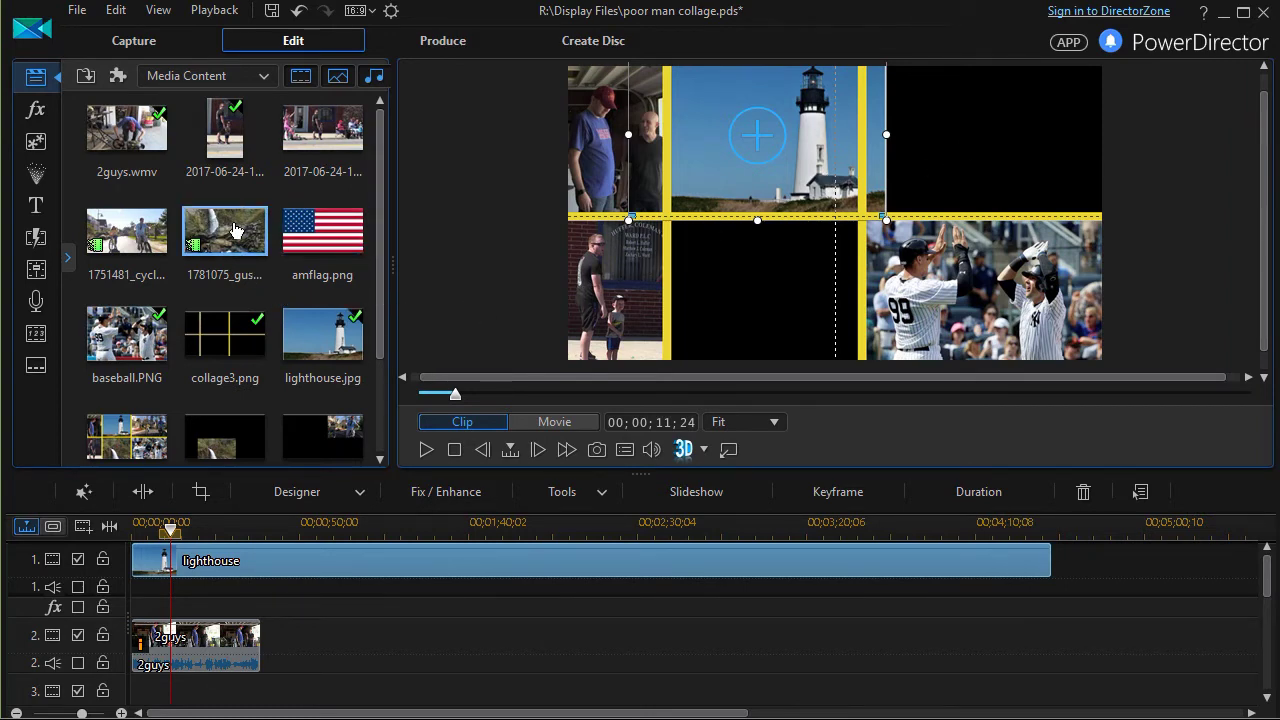
Step: Add the 1751481 cycling clip to the timeline at the playhead
left_click_drag(140, 238, 124, 645)
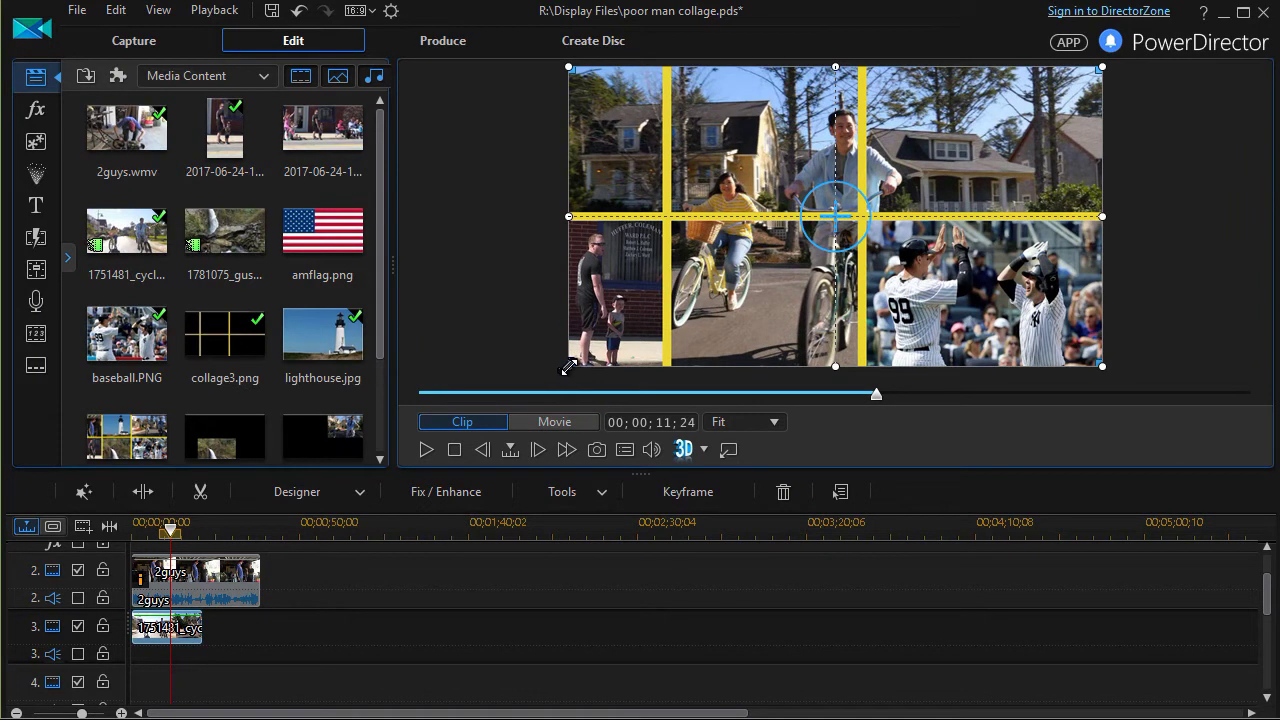
Step: Shrink the 1751481 cycling clip into the top-right cell and nudge it into place
left_click_drag(567, 368, 862, 207)
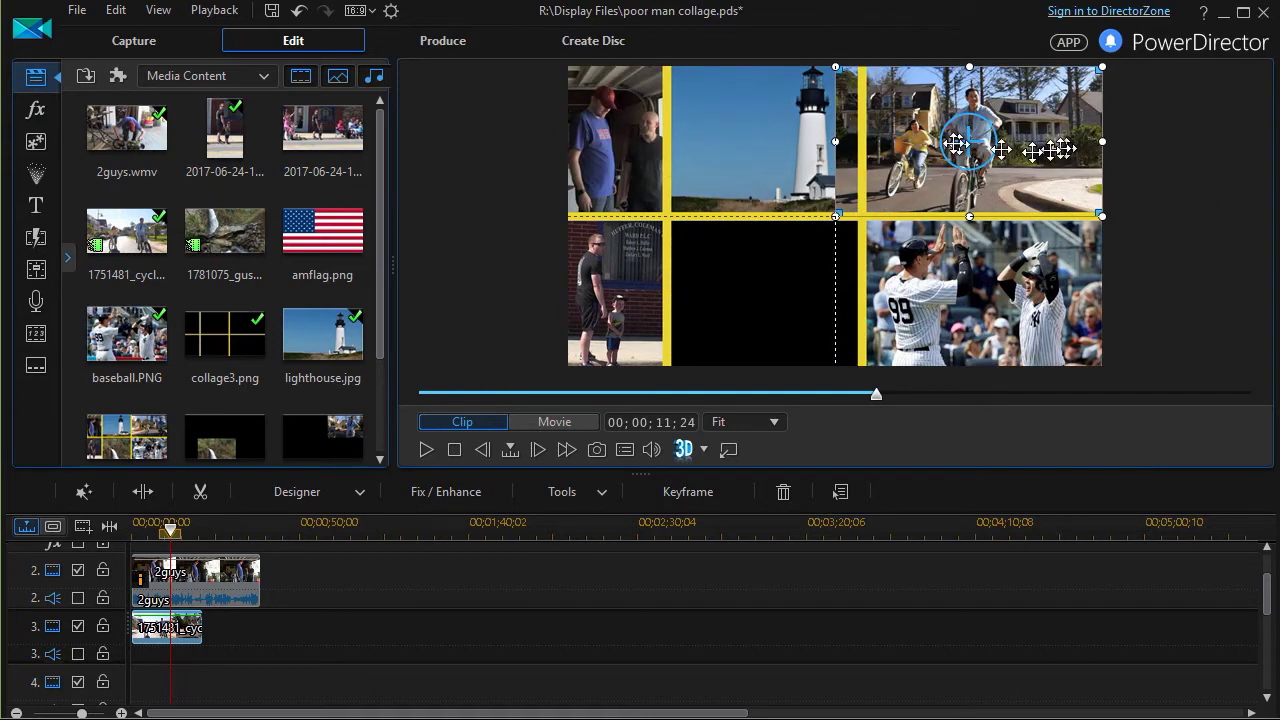
left_click_drag(969, 143, 1000, 145)
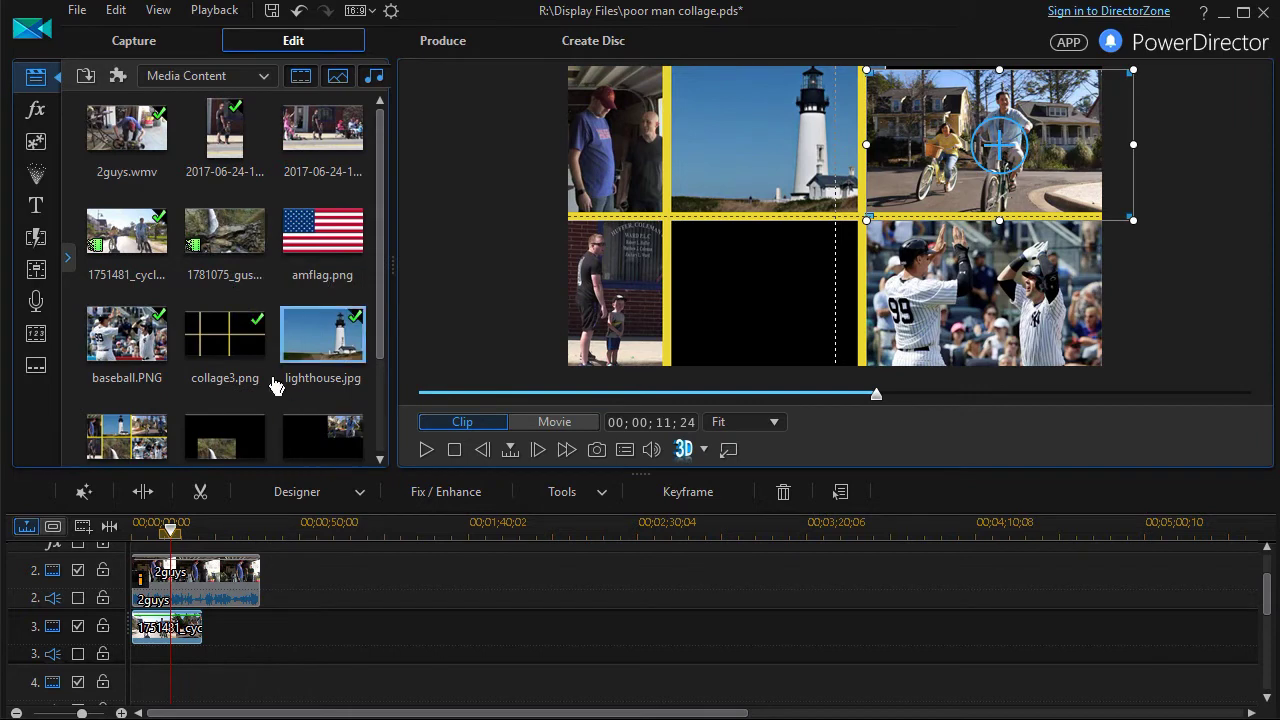
left_click(228, 335)
Step: Put the 1781075 waterfall clip on track 4, shrunk to a quarter frame in the lower-middle cell
left_click_drag(230, 278, 131, 683)
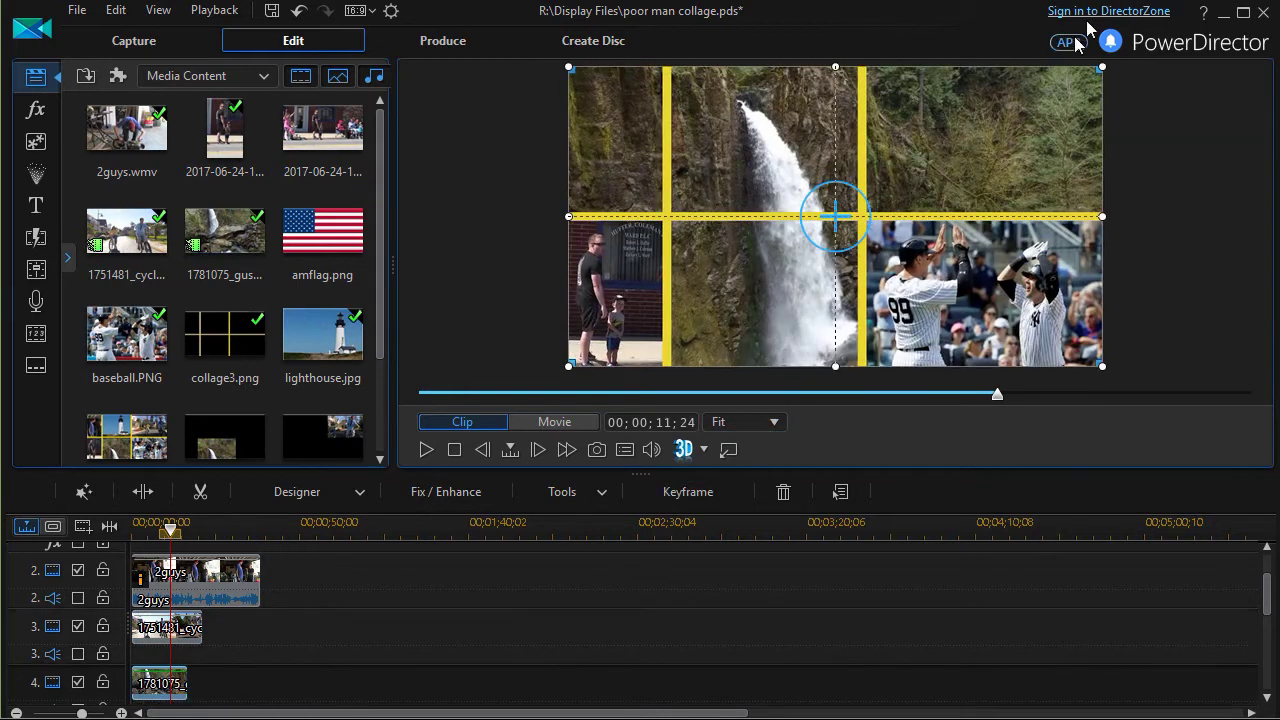
left_click_drag(1102, 66, 787, 217)
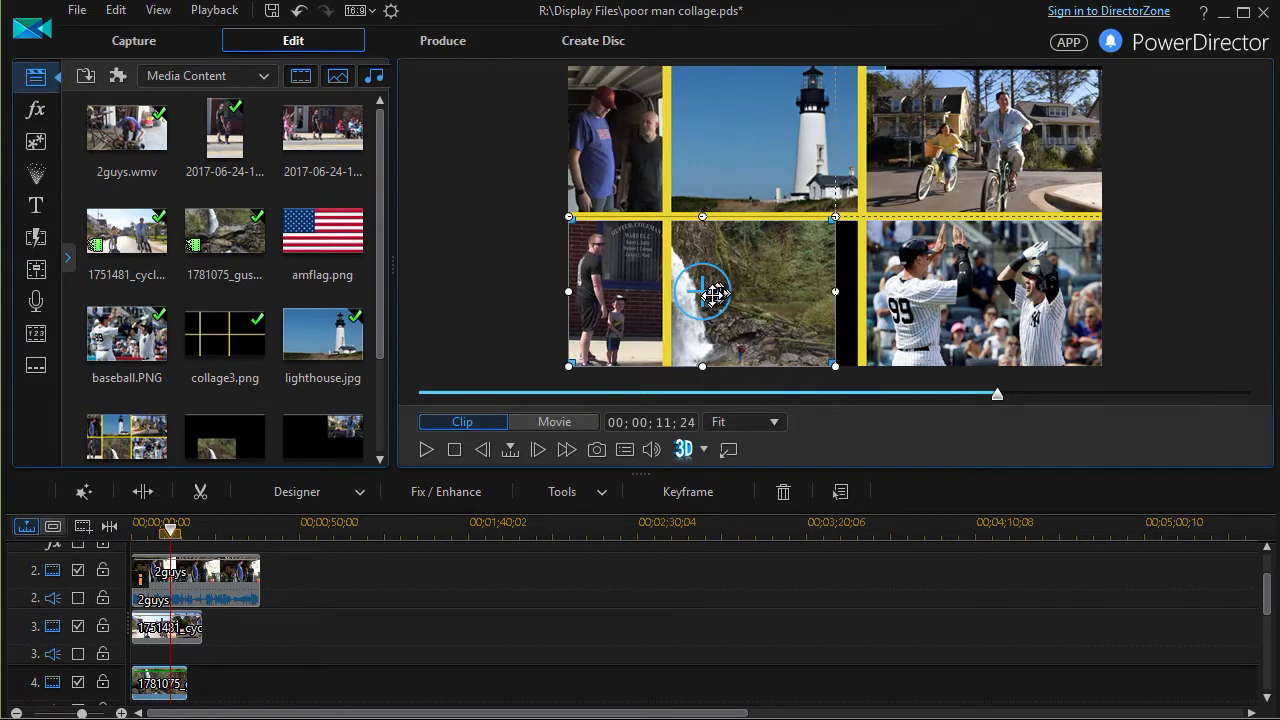
left_click_drag(702, 292, 780, 295)
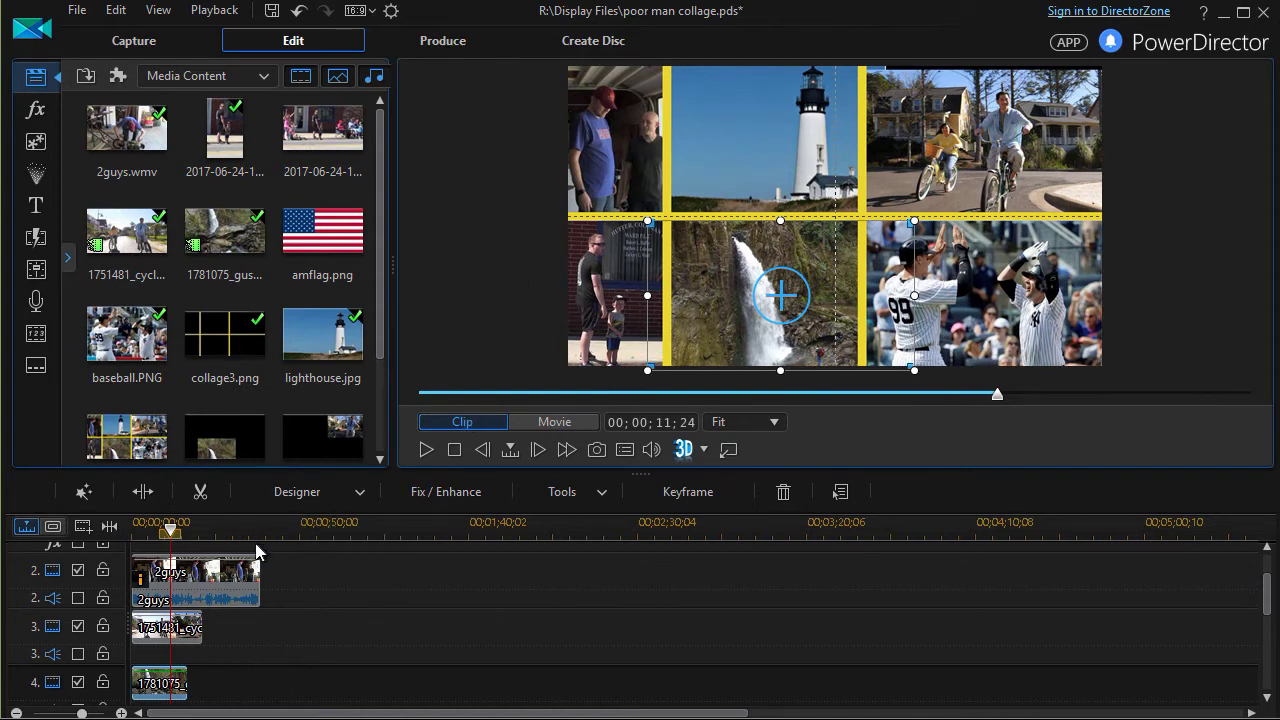
left_click(226, 530)
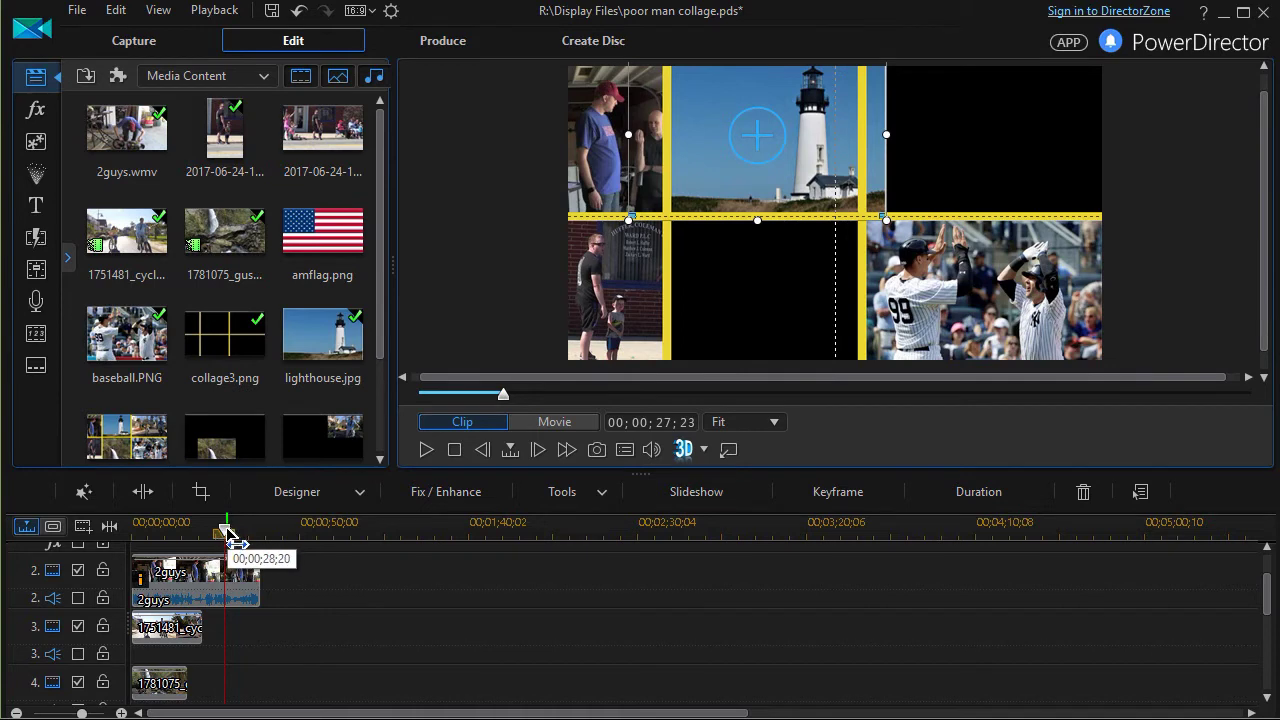
Step: Switch the preview to Movie and scrub the collage from 13 to 31 seconds
left_click(157, 530)
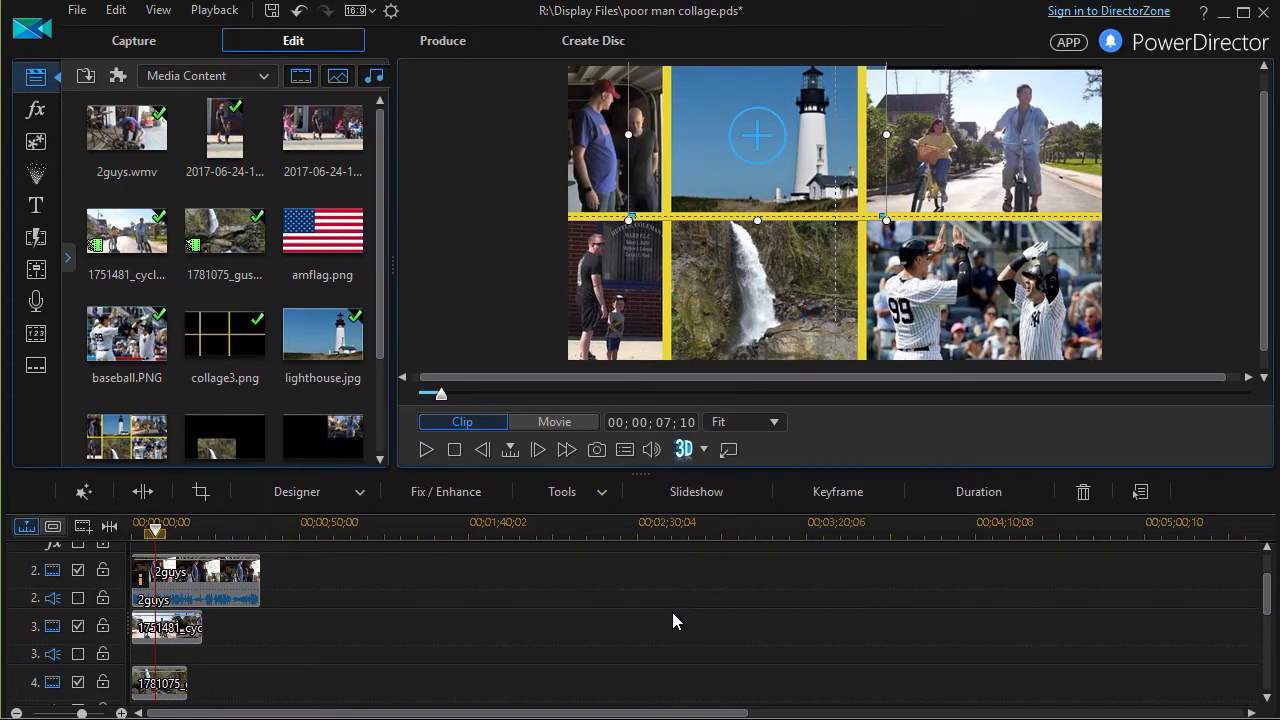
mouse_move(1268, 605)
left_mouse_down()
mouse_move(1270, 640)
mouse_move(1268, 580)
mouse_move(1266, 594)
left_mouse_up()
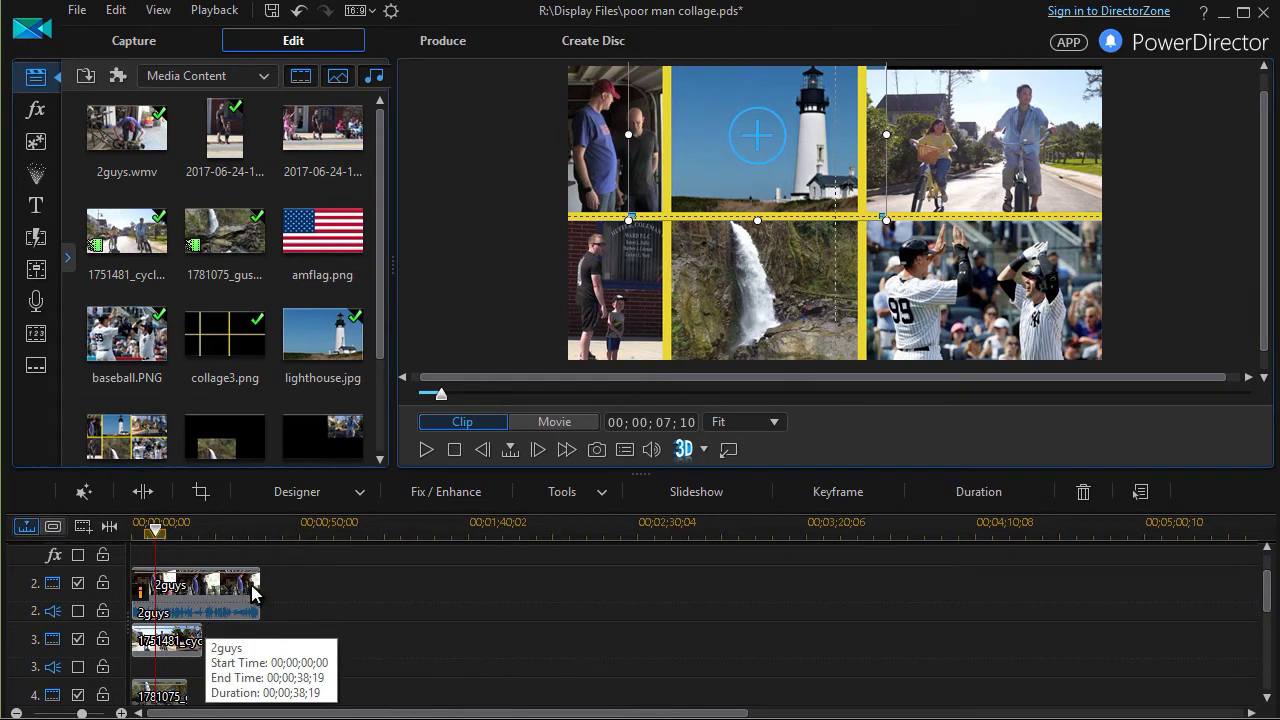
left_click(162, 536)
left_click_drag(175, 538, 129, 551)
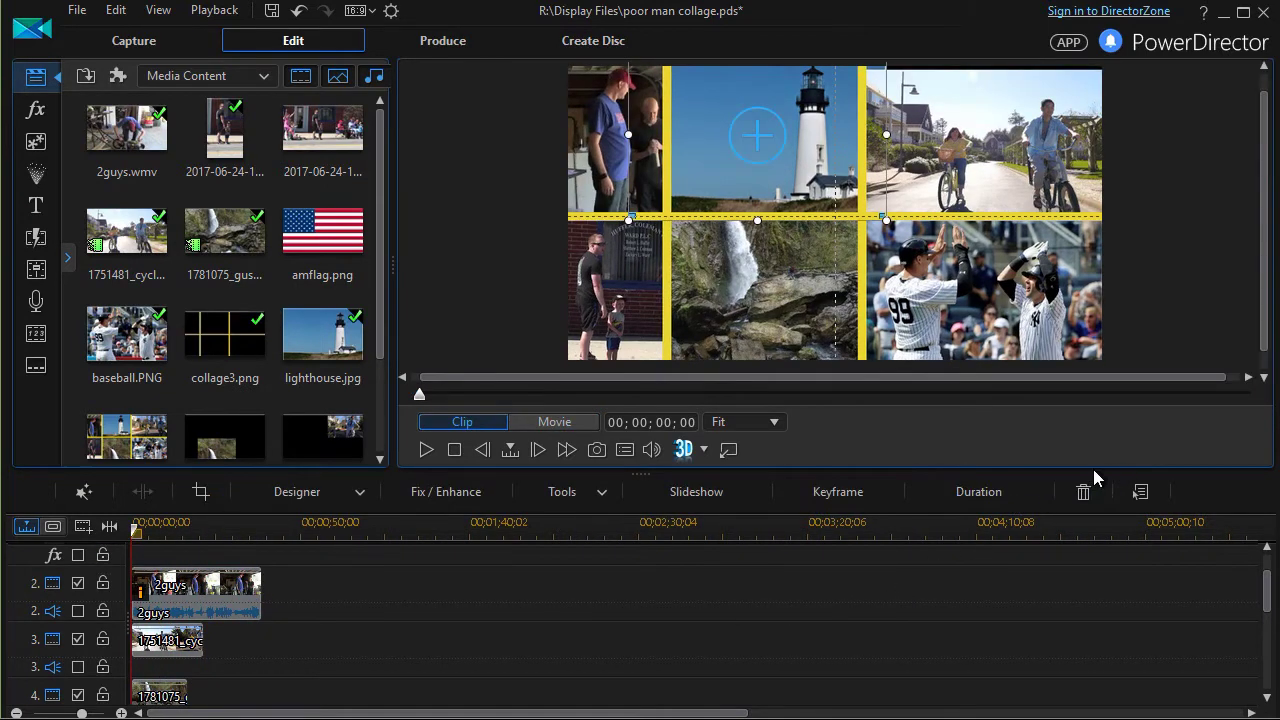
Step: Move the 2guys clip near 2:54 and create a freeze frame from its last frame
mouse_move(1273, 607)
left_mouse_down()
mouse_move(1268, 623)
mouse_move(1272, 600)
left_mouse_up()
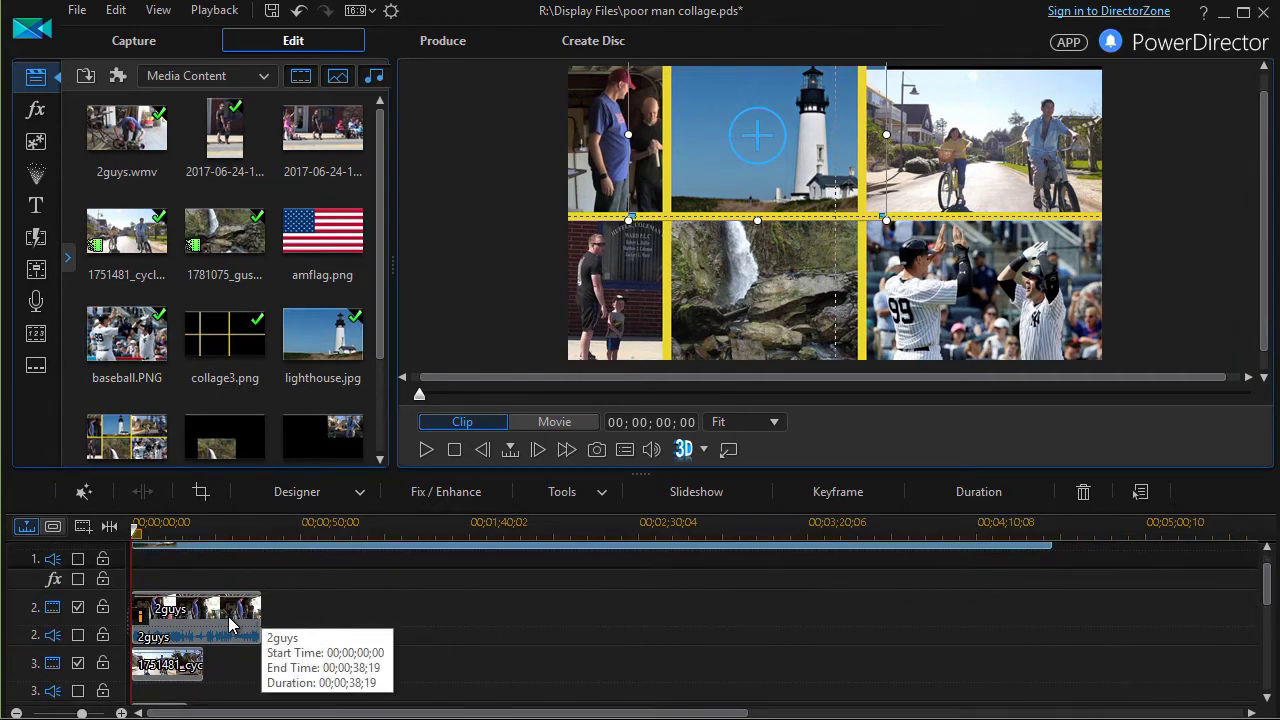
left_click_drag(229, 625, 1131, 630)
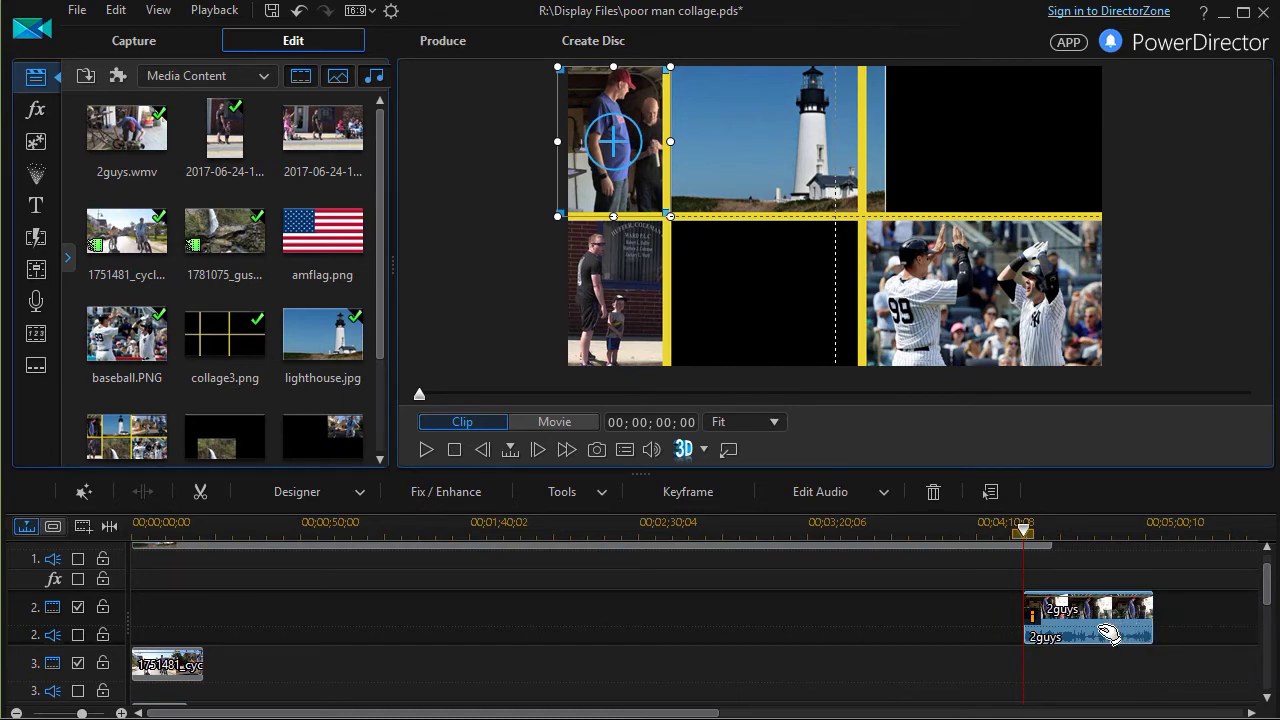
key("End")
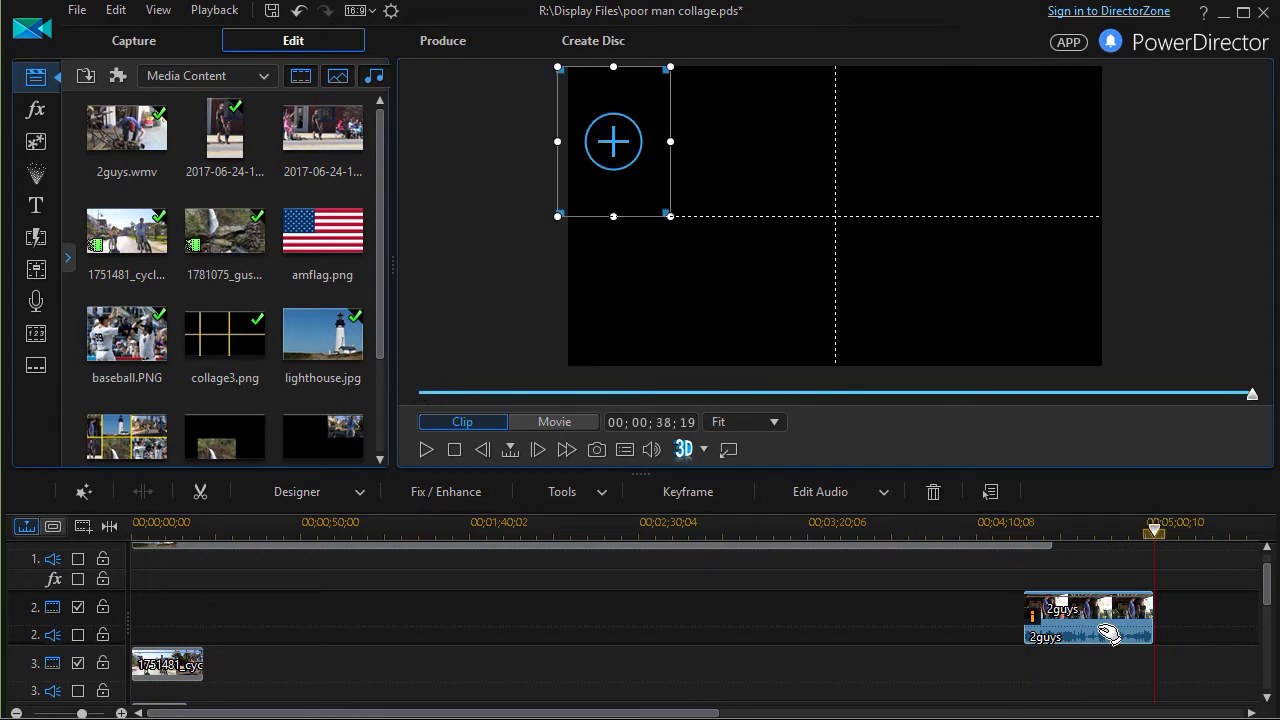
key("comma")
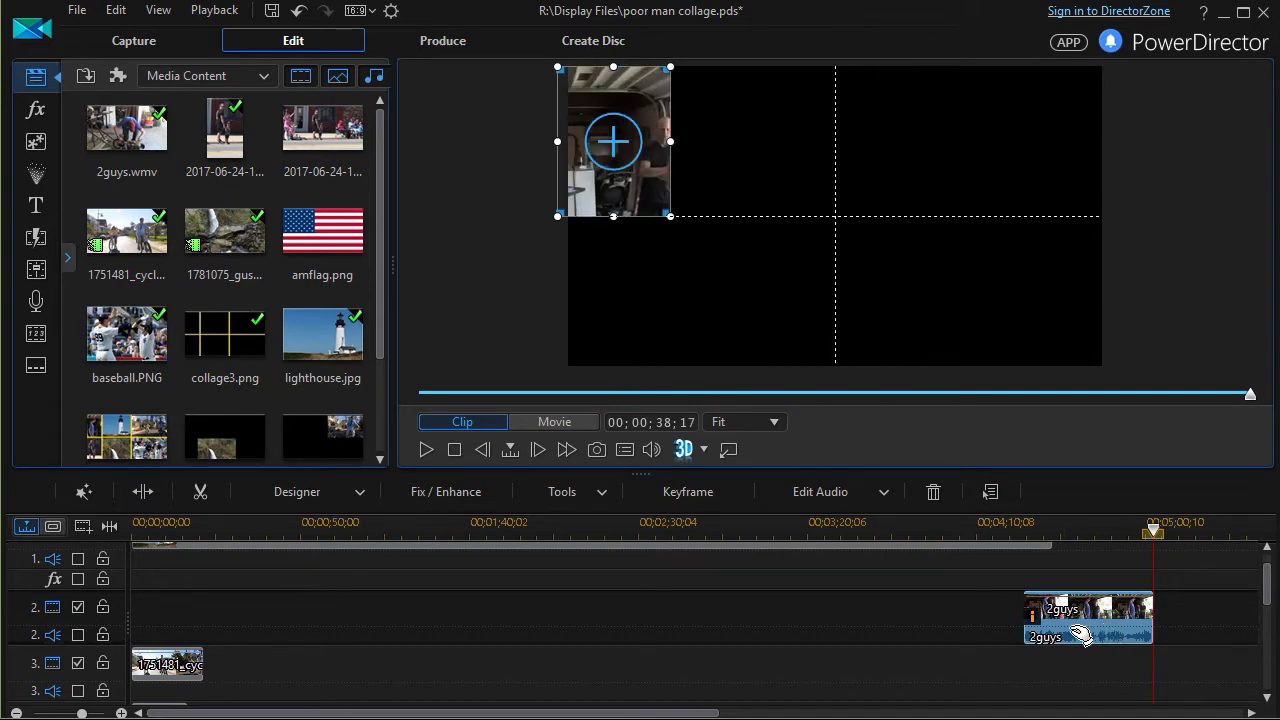
right_click(1088, 630)
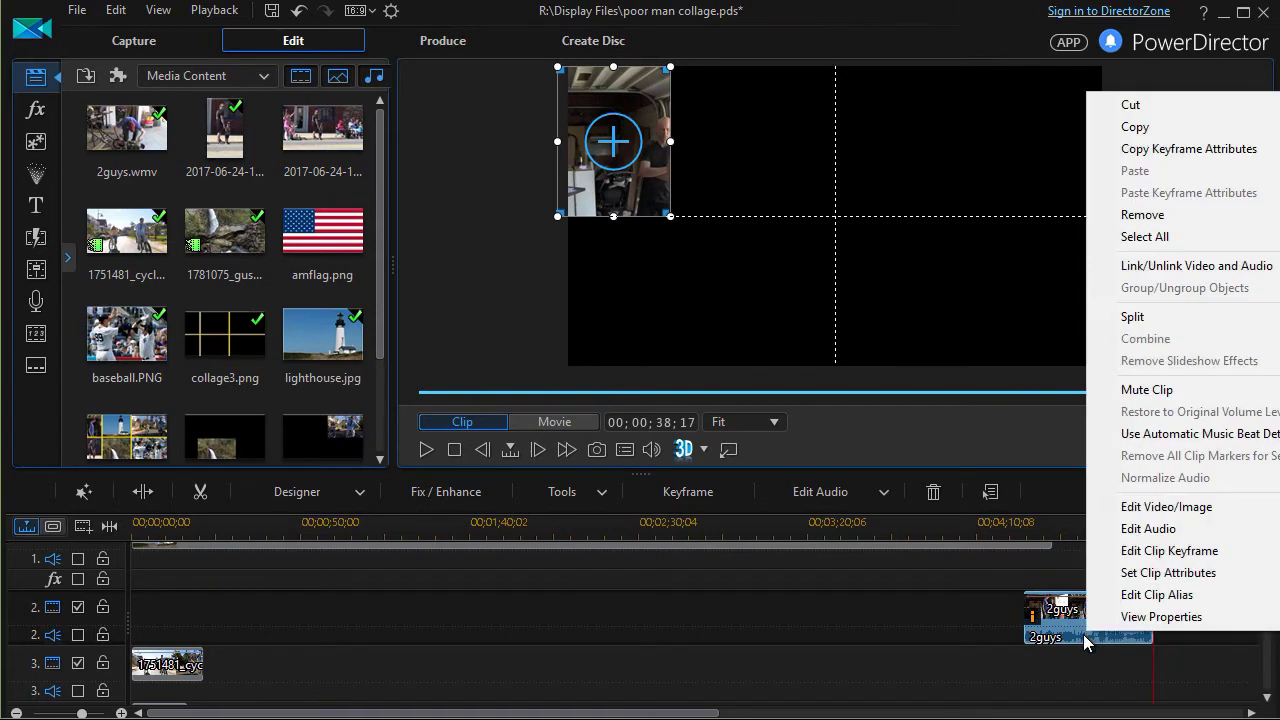
mouse_move(1150, 510)
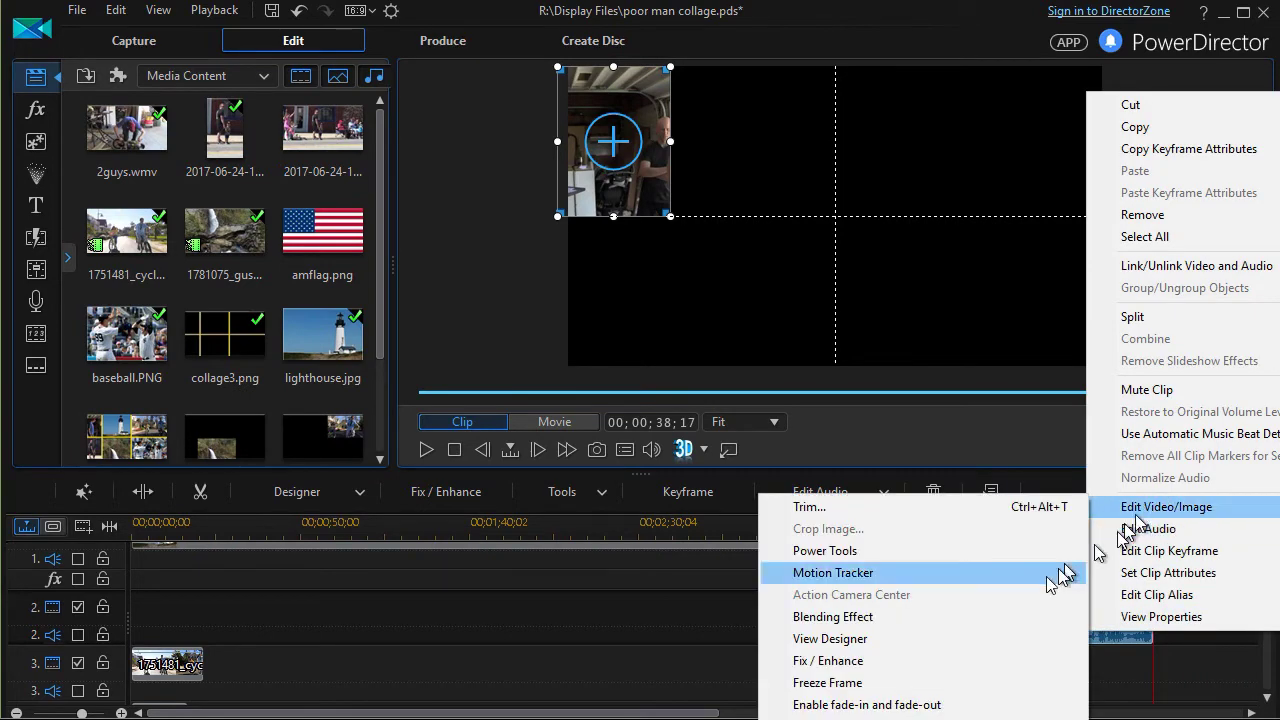
left_click(888, 684)
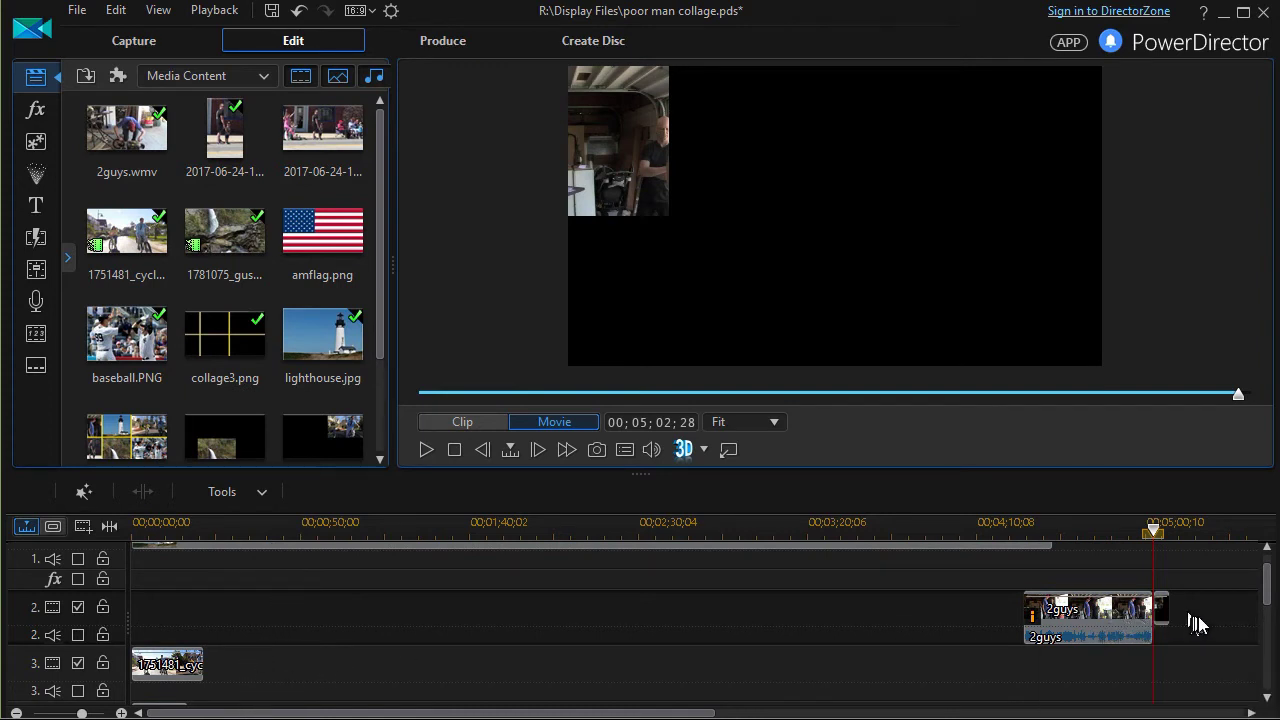
Step: Move the 2guys clip to the track start and stretch SnapShot(26) to the collage end with Overwrite
left_click_drag(1093, 626, 150, 622)
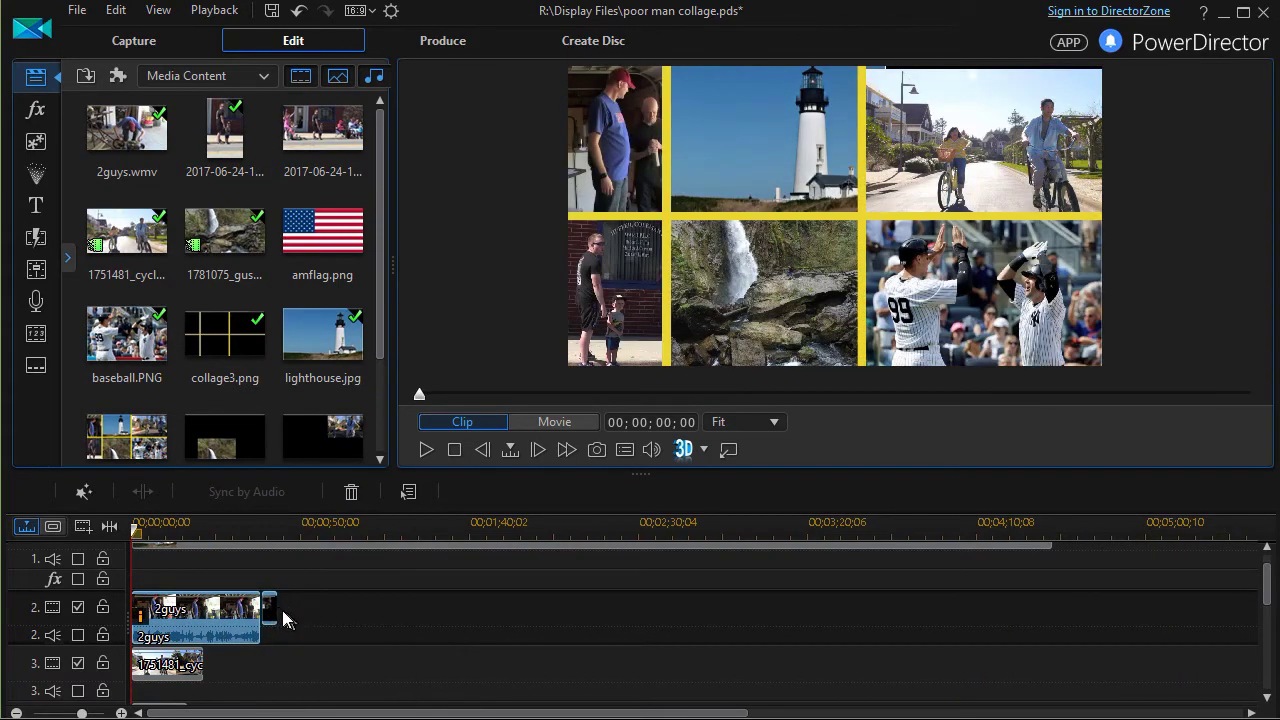
left_click(283, 611)
left_click(271, 613)
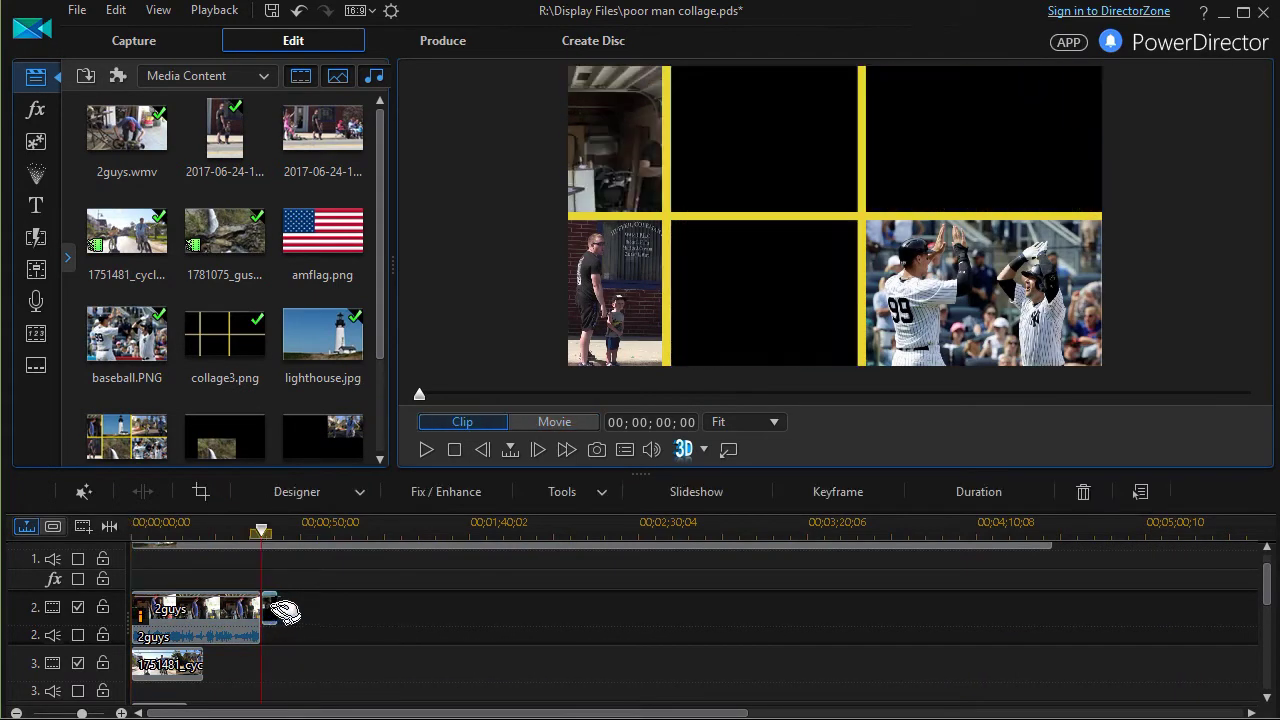
left_click_drag(271, 613, 1050, 625)
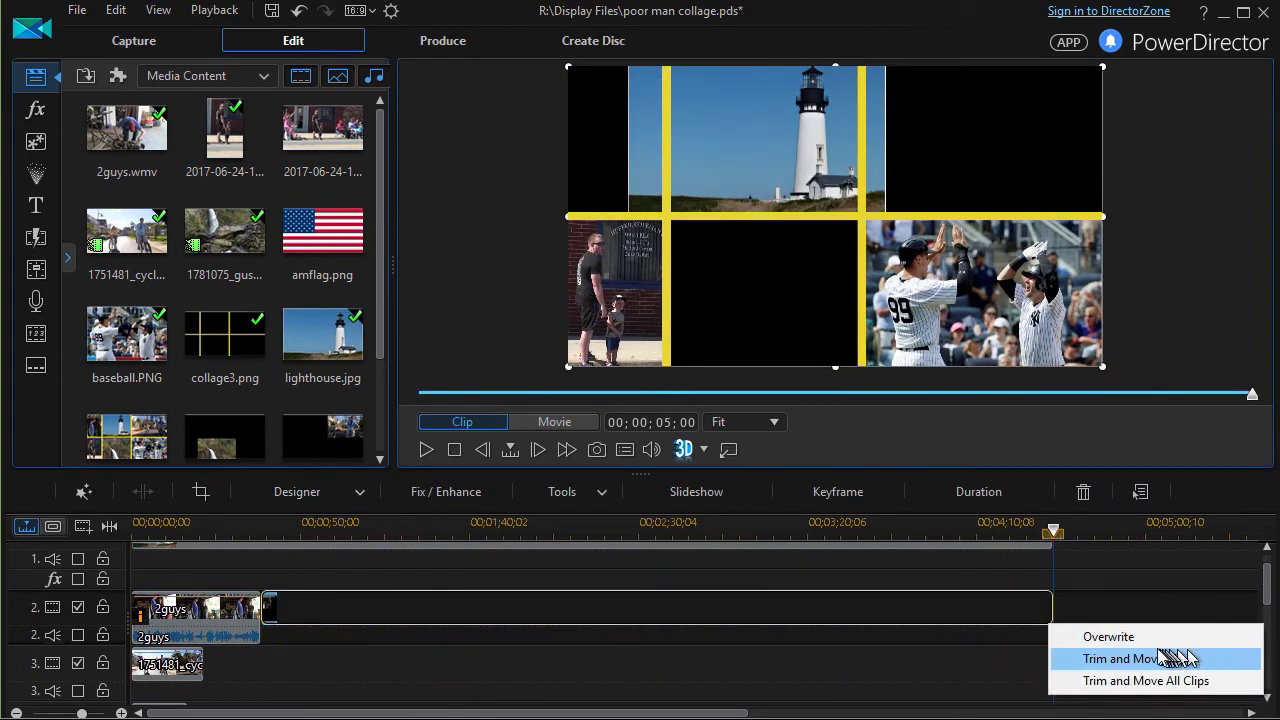
left_click(1121, 640)
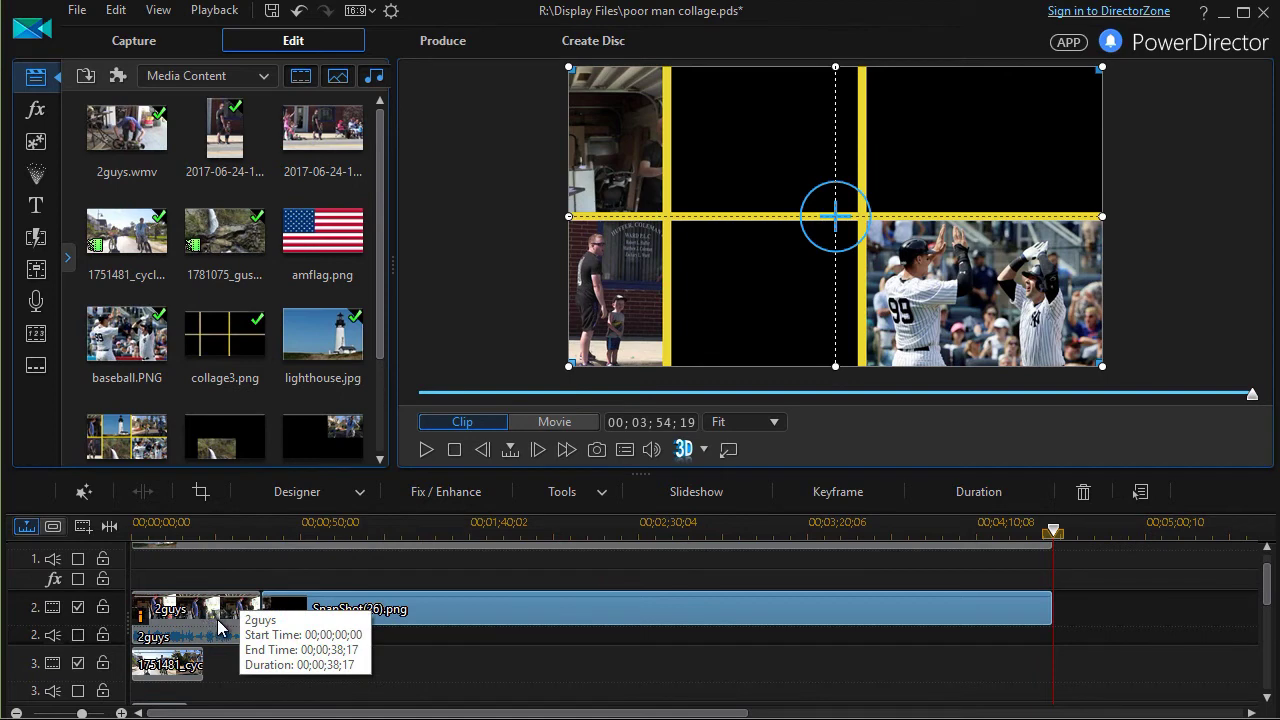
left_click(207, 531)
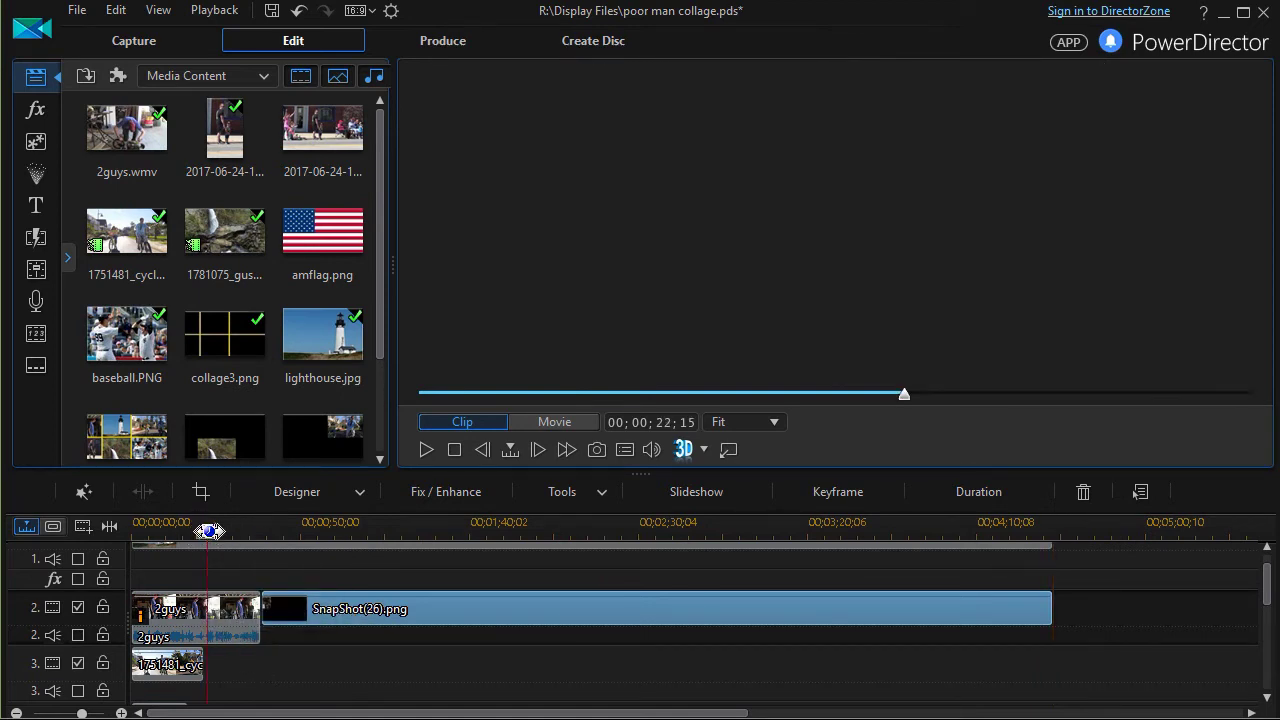
left_click_drag(212, 541, 236, 572)
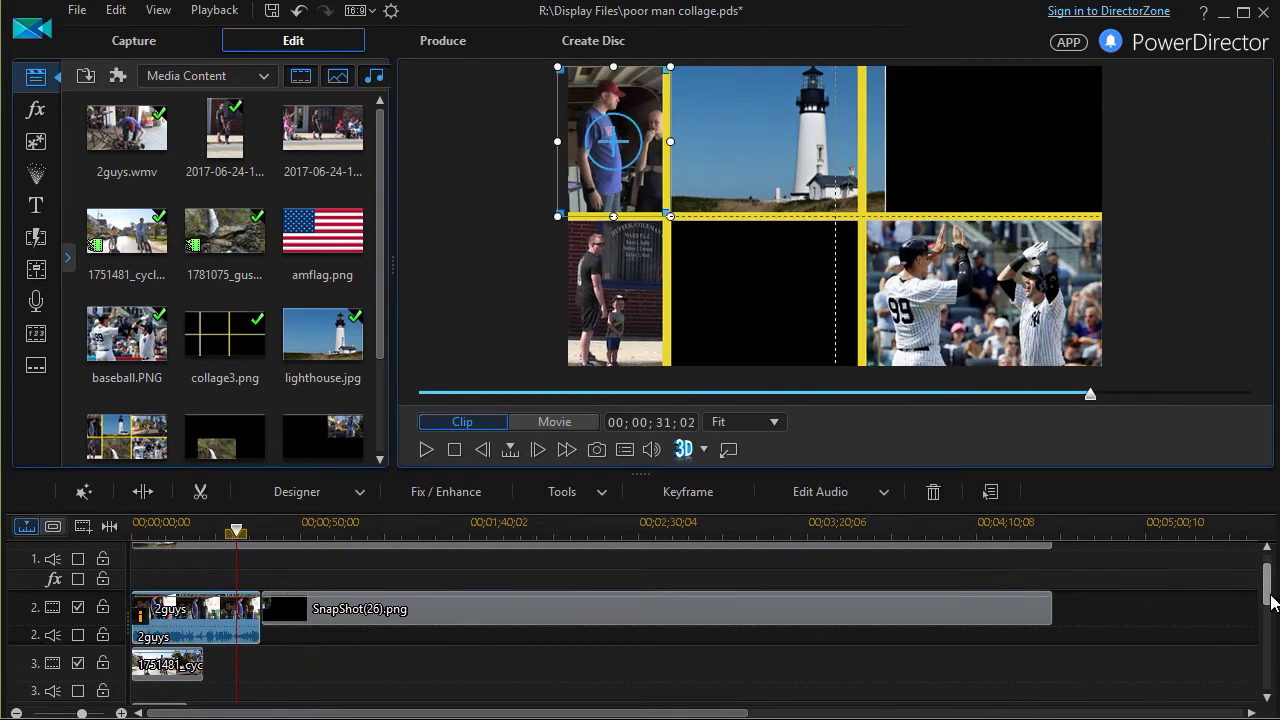
scroll(1272, 600, "down", 2)
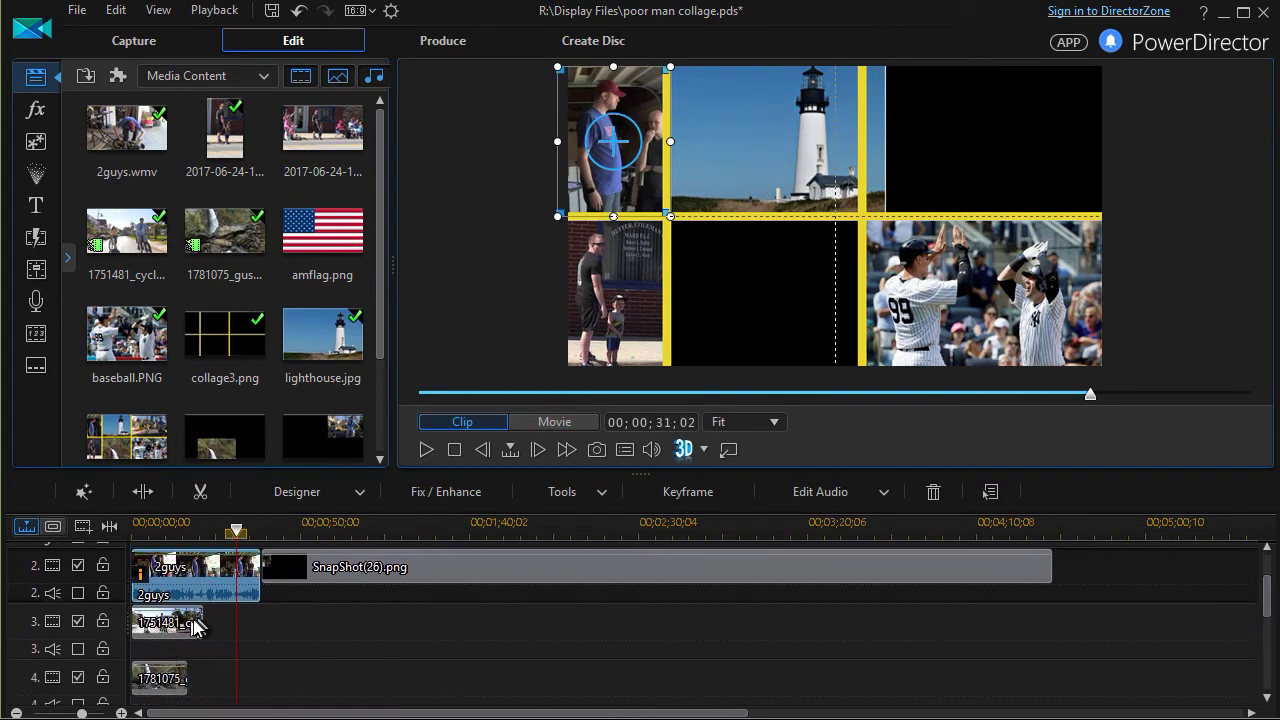
Step: Freeze-frame the end of the 1751481 clip as SnapShot(27) and move both back to track 3's start
left_click_drag(170, 628, 1145, 614)
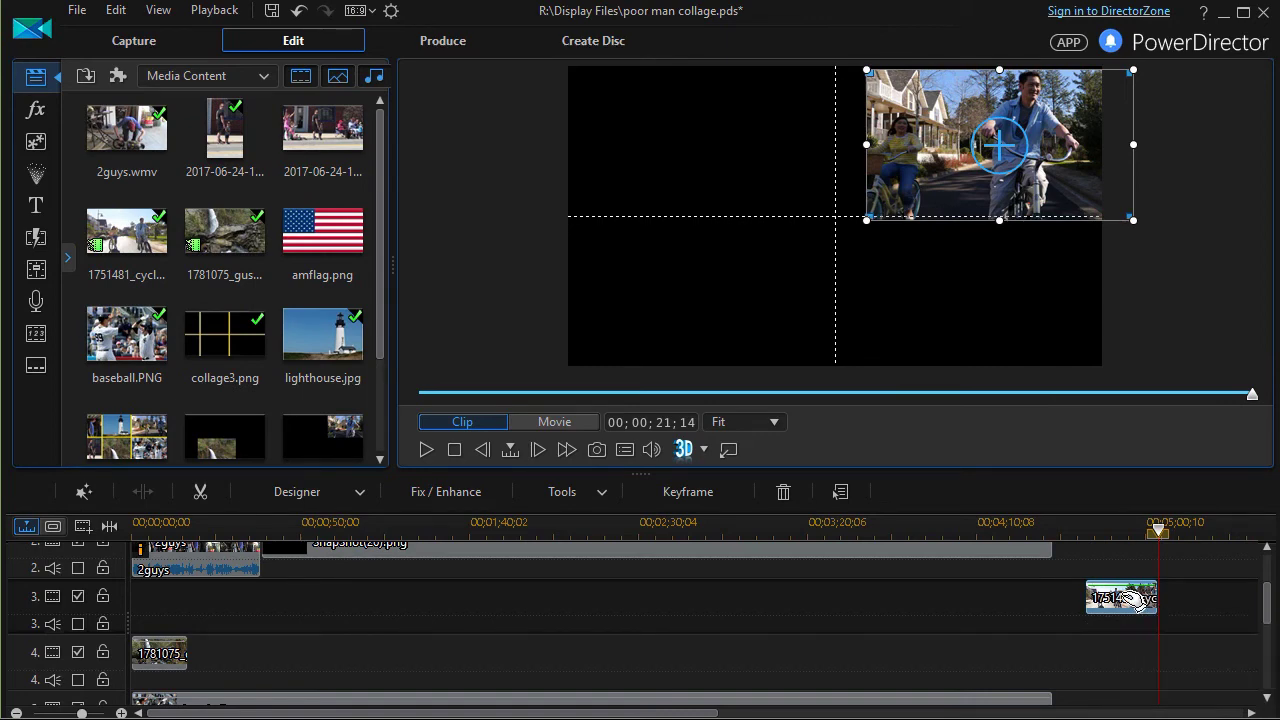
right_click(1128, 604)
mouse_move(1190, 486)
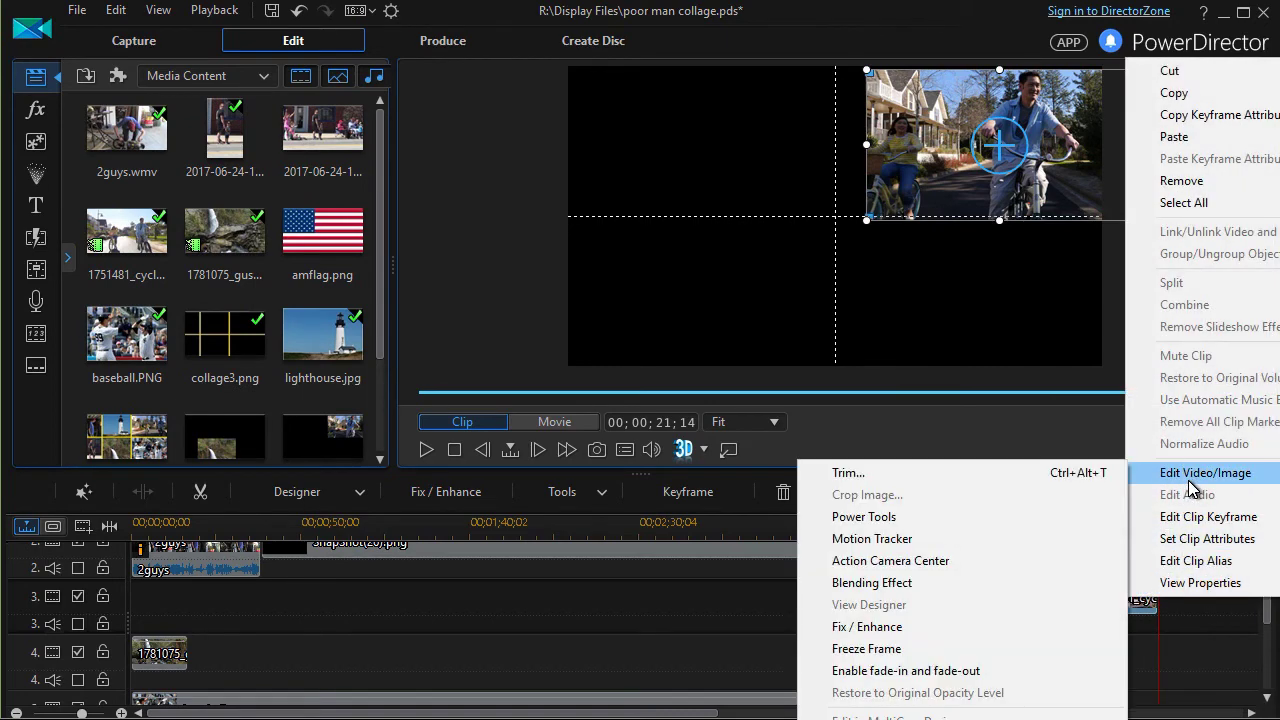
left_click(927, 648)
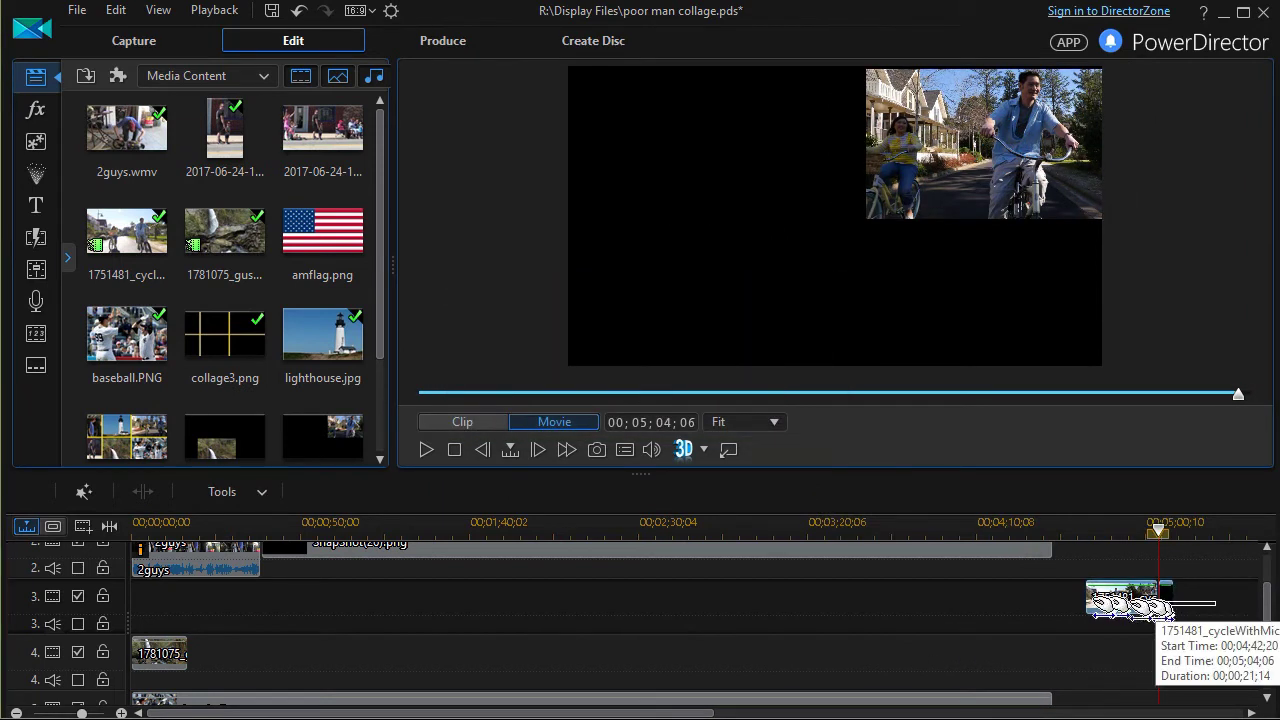
left_click_drag(1166, 597, 1050, 610)
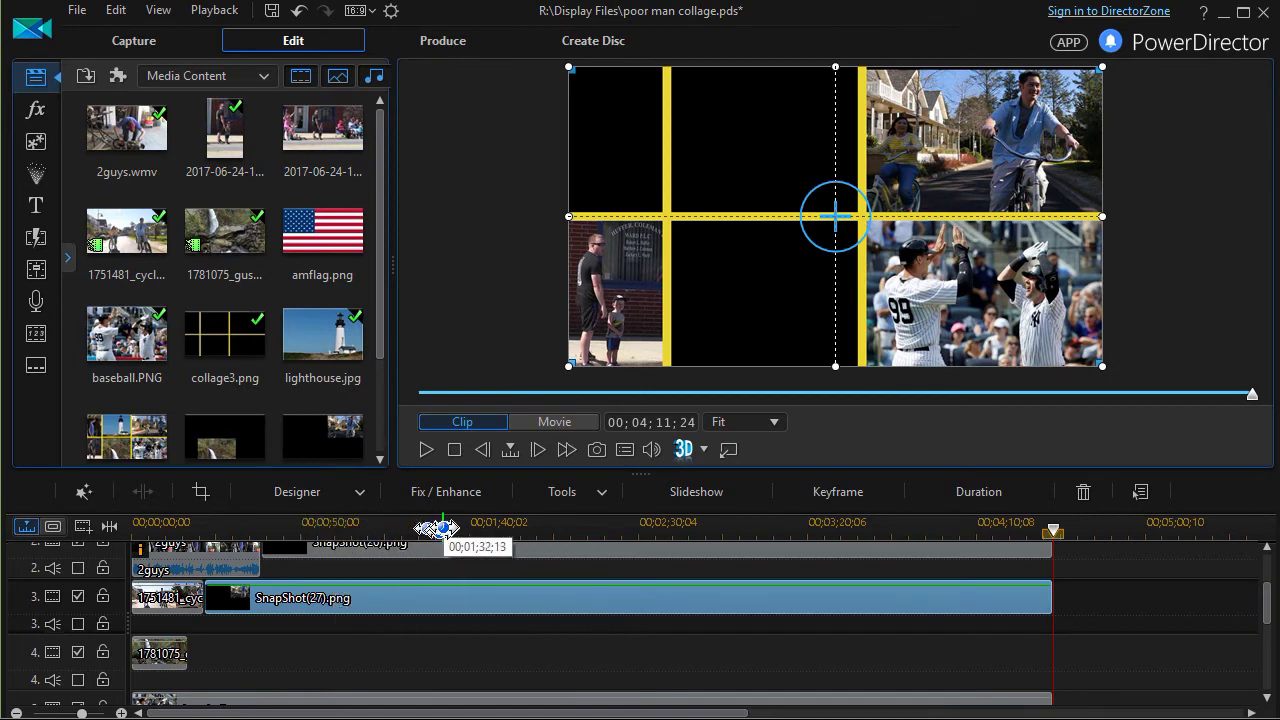
Step: Enable Chroma Key on SnapShot(27).png in PiP Designer so its black becomes transparent
left_click(440, 528)
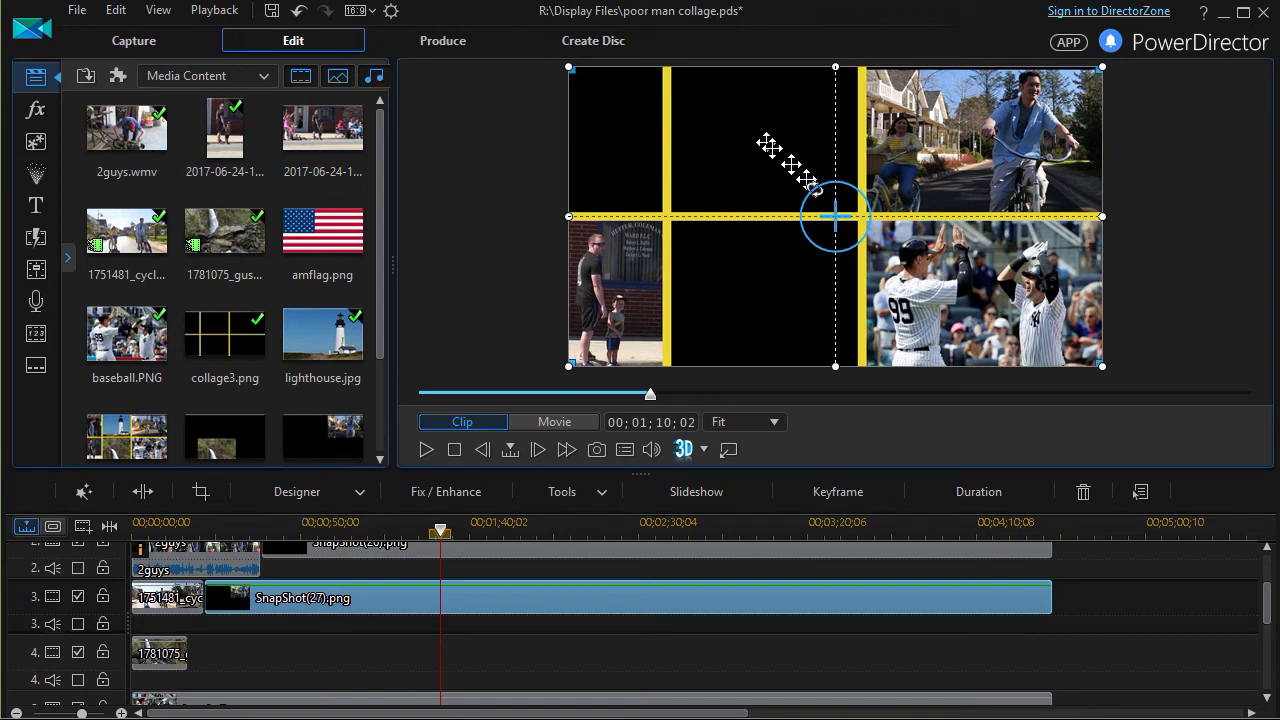
double_click(472, 604)
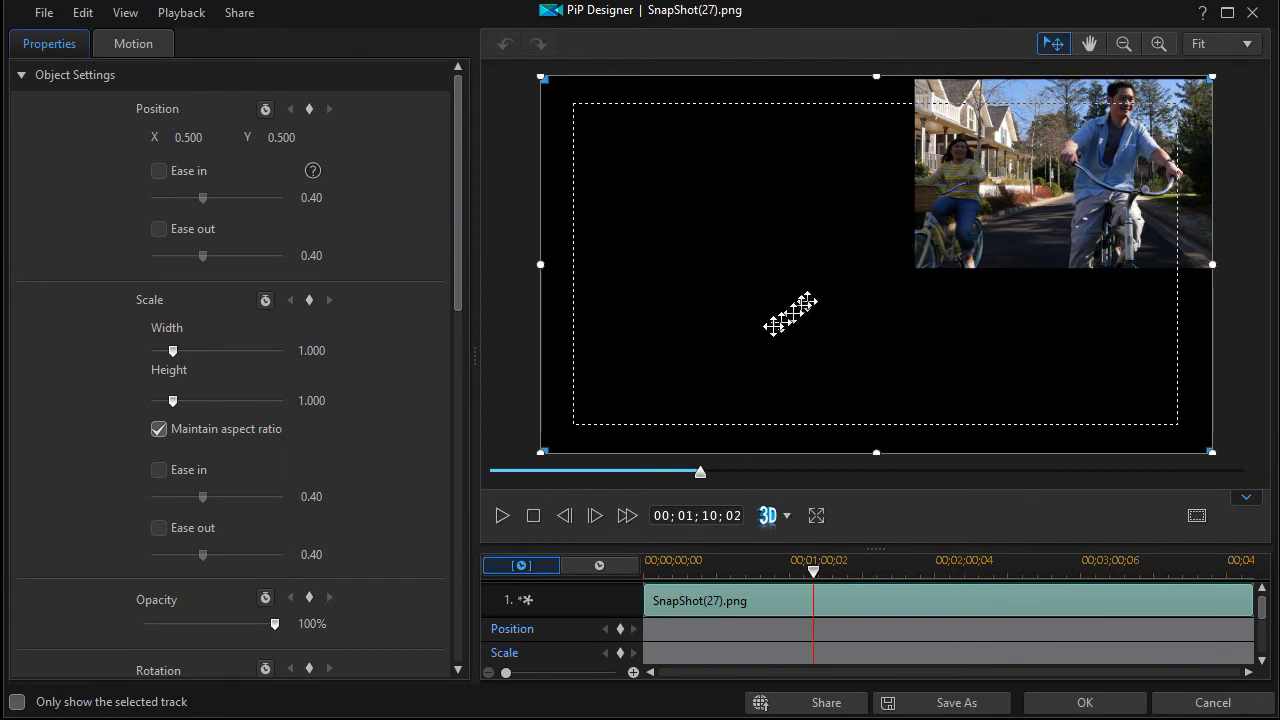
left_click_drag(452, 301, 466, 523)
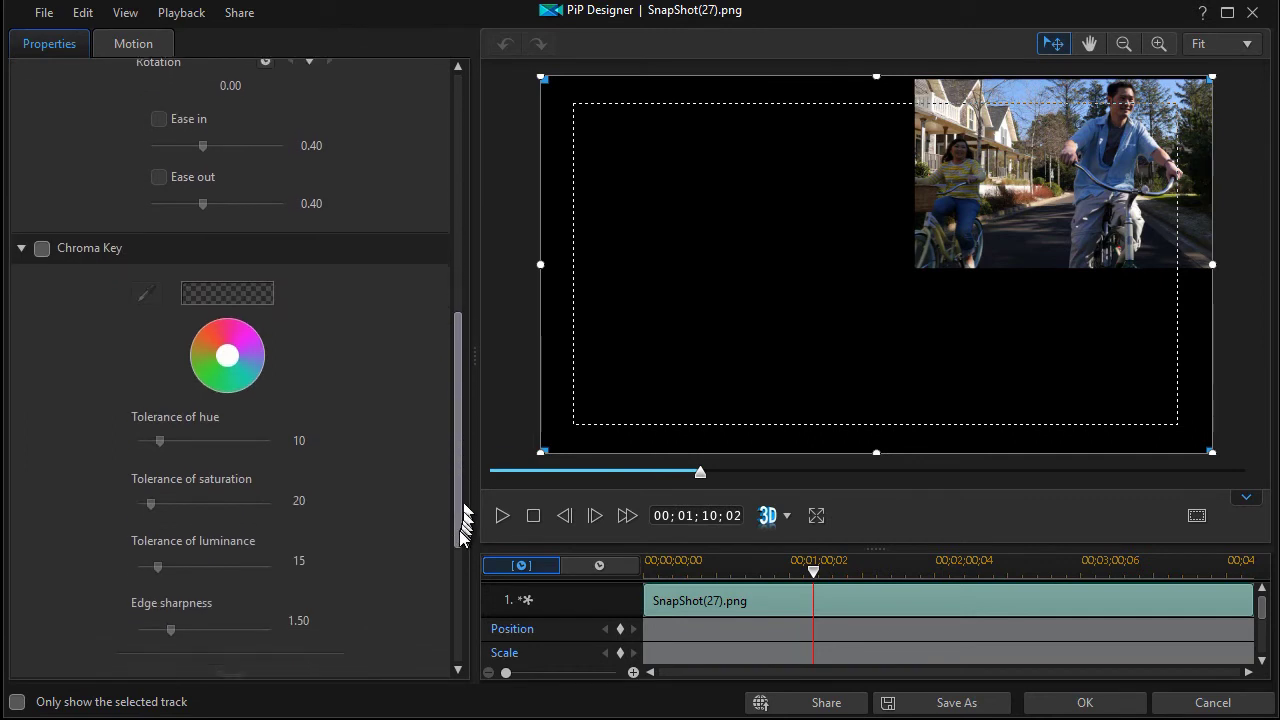
left_click(41, 252)
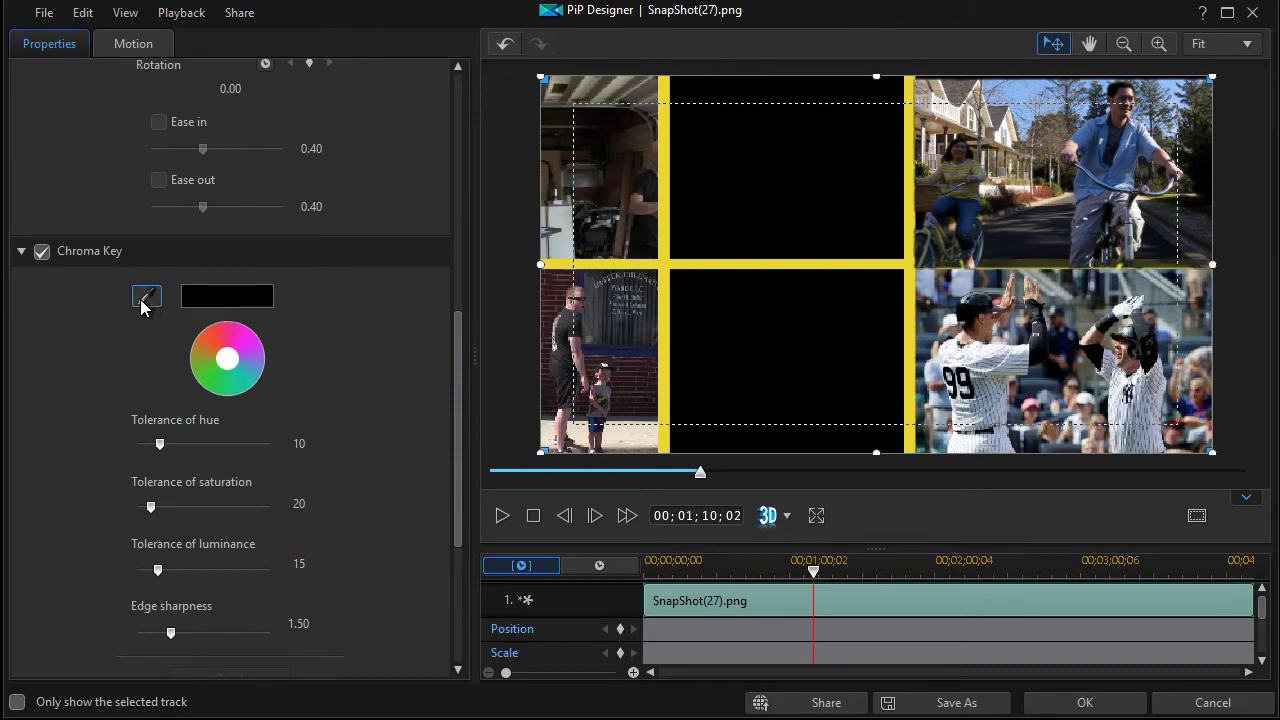
left_click(1088, 704)
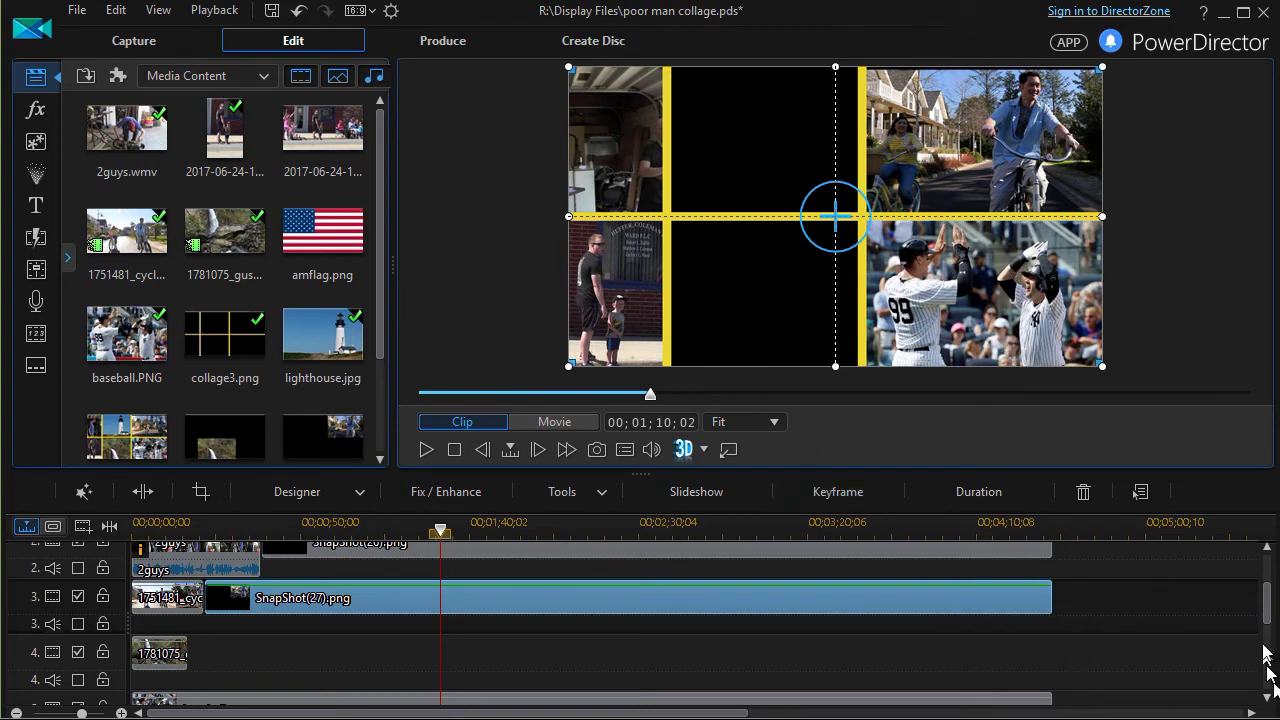
Step: Enable Chroma Key on SnapShot(26).png to remove its black background so the collage shows through
left_click_drag(1268, 620, 1266, 563)
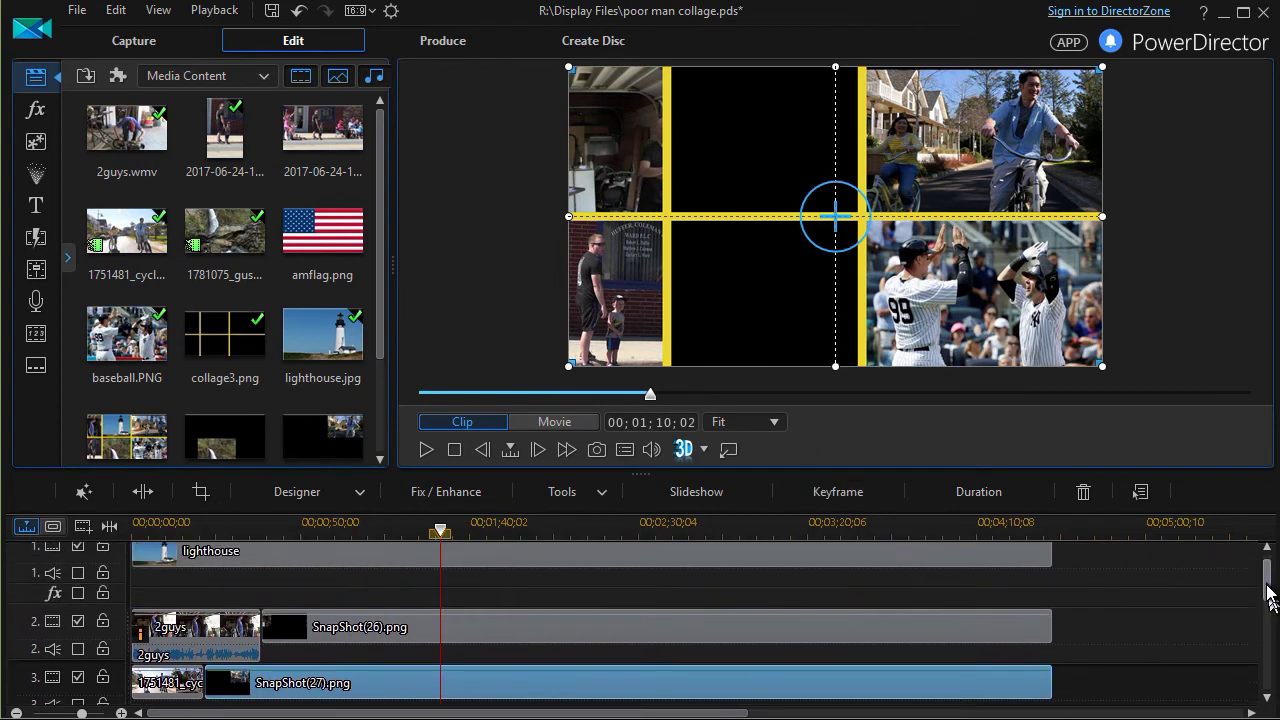
left_click(491, 623)
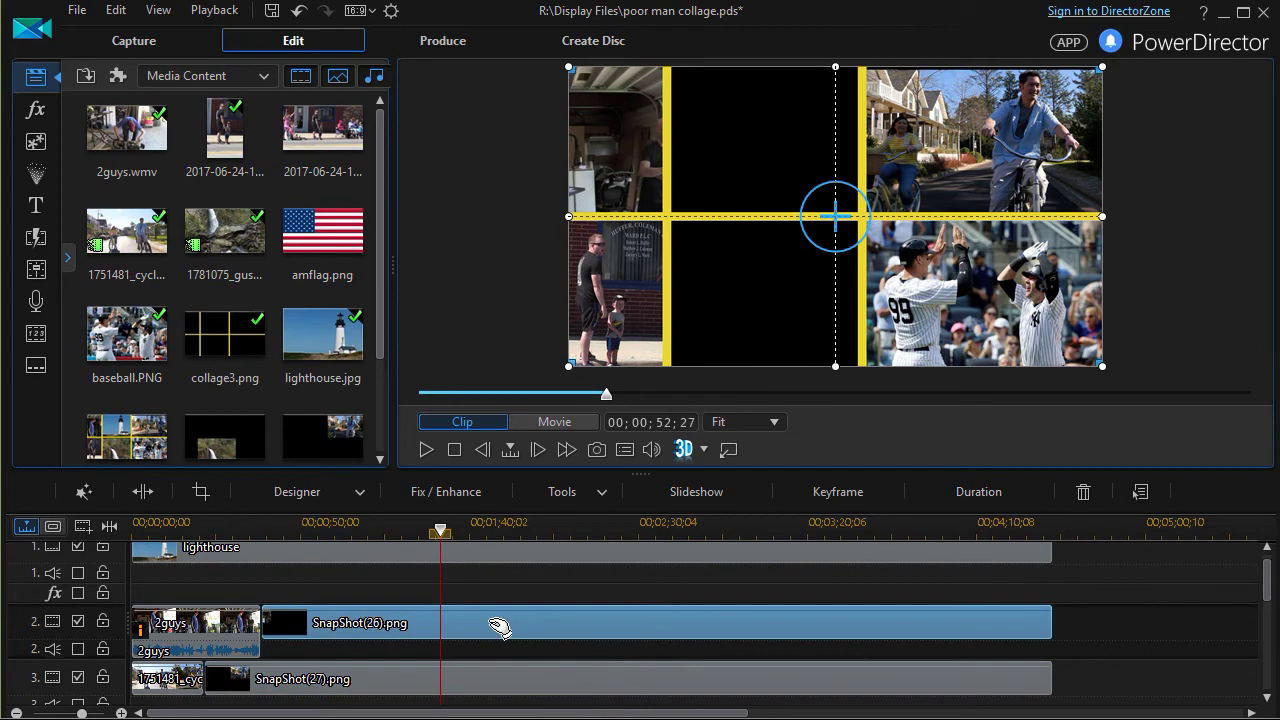
double_click(491, 623)
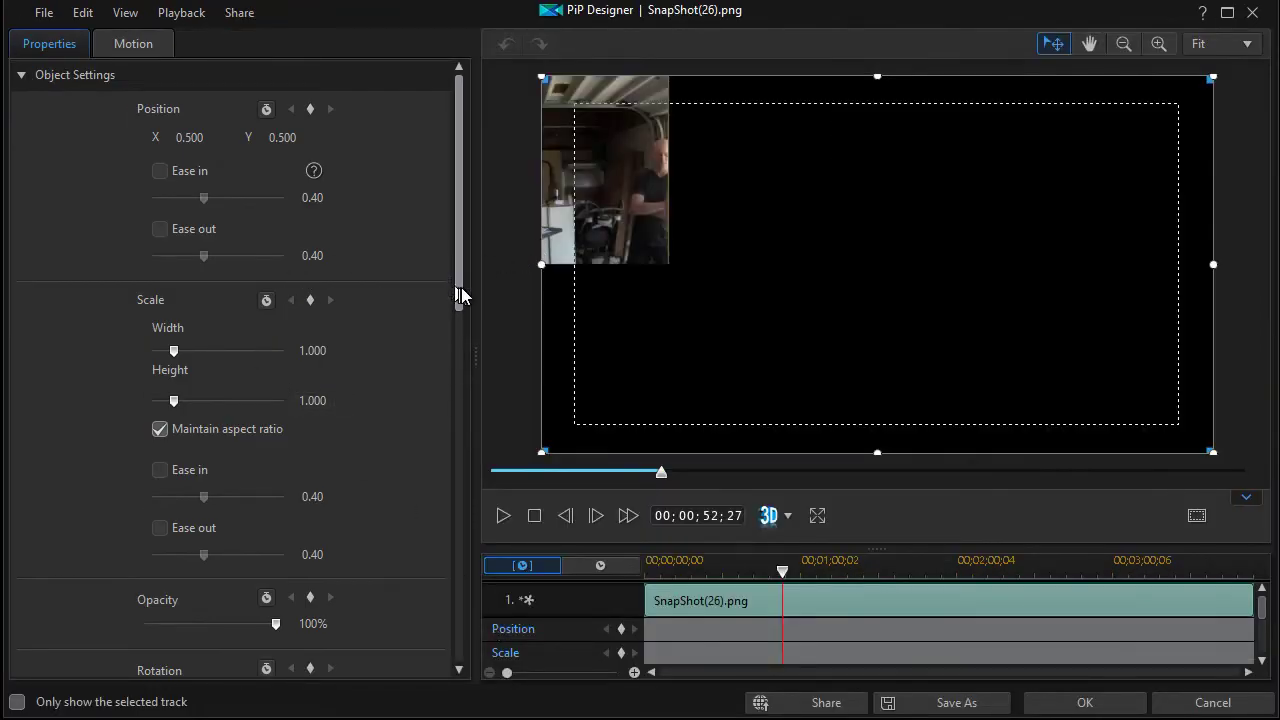
left_click_drag(458, 294, 505, 497)
scroll(367, 404, "down", 3)
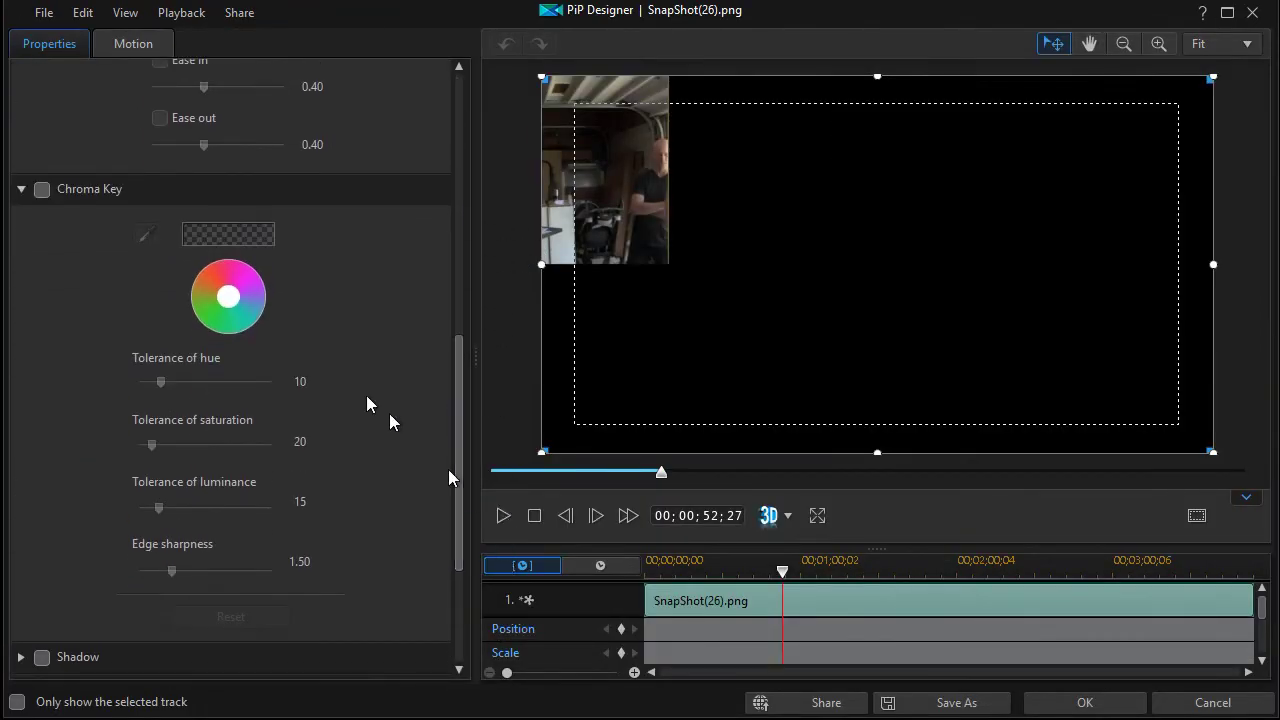
left_click(42, 190)
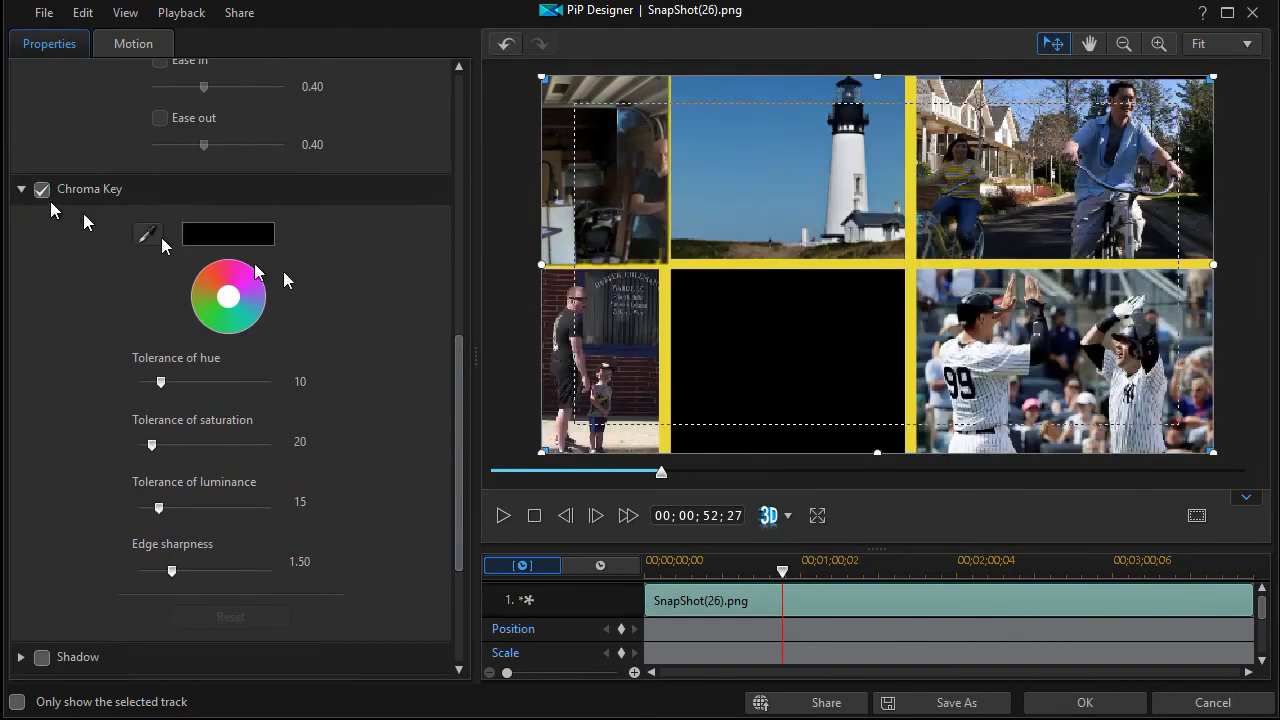
left_click(1085, 703)
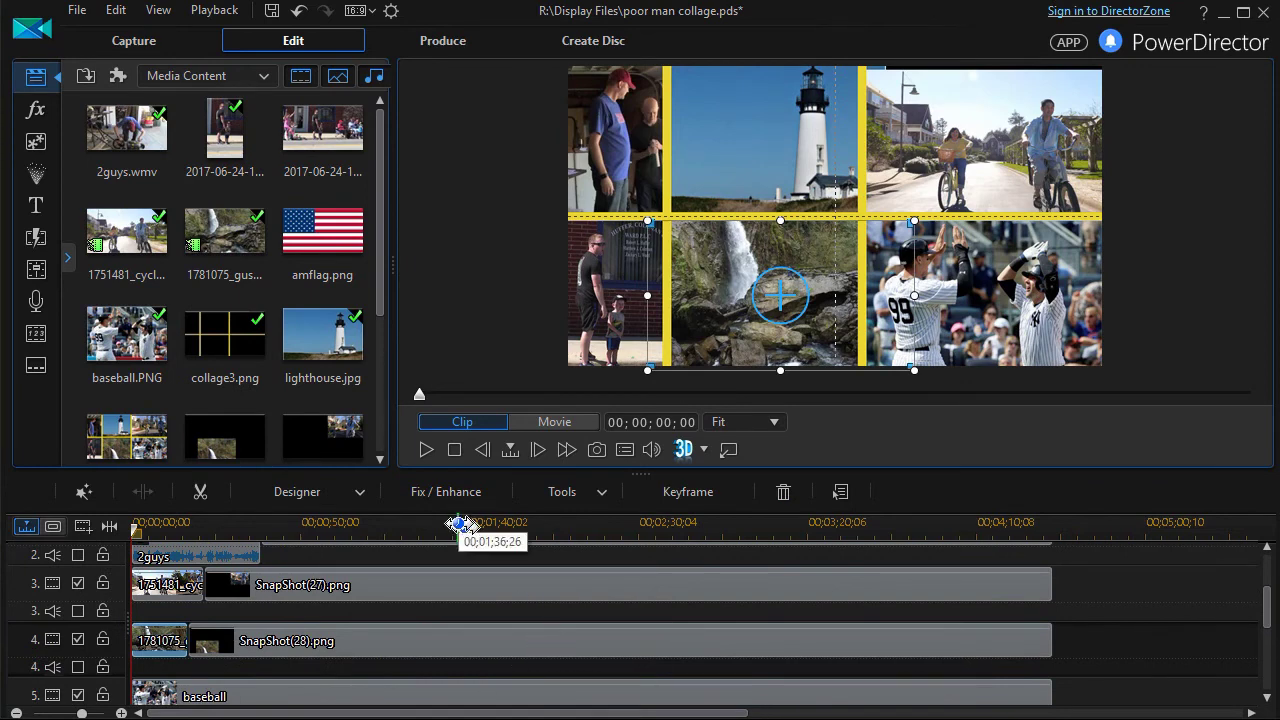
left_click(576, 422)
left_click(426, 449)
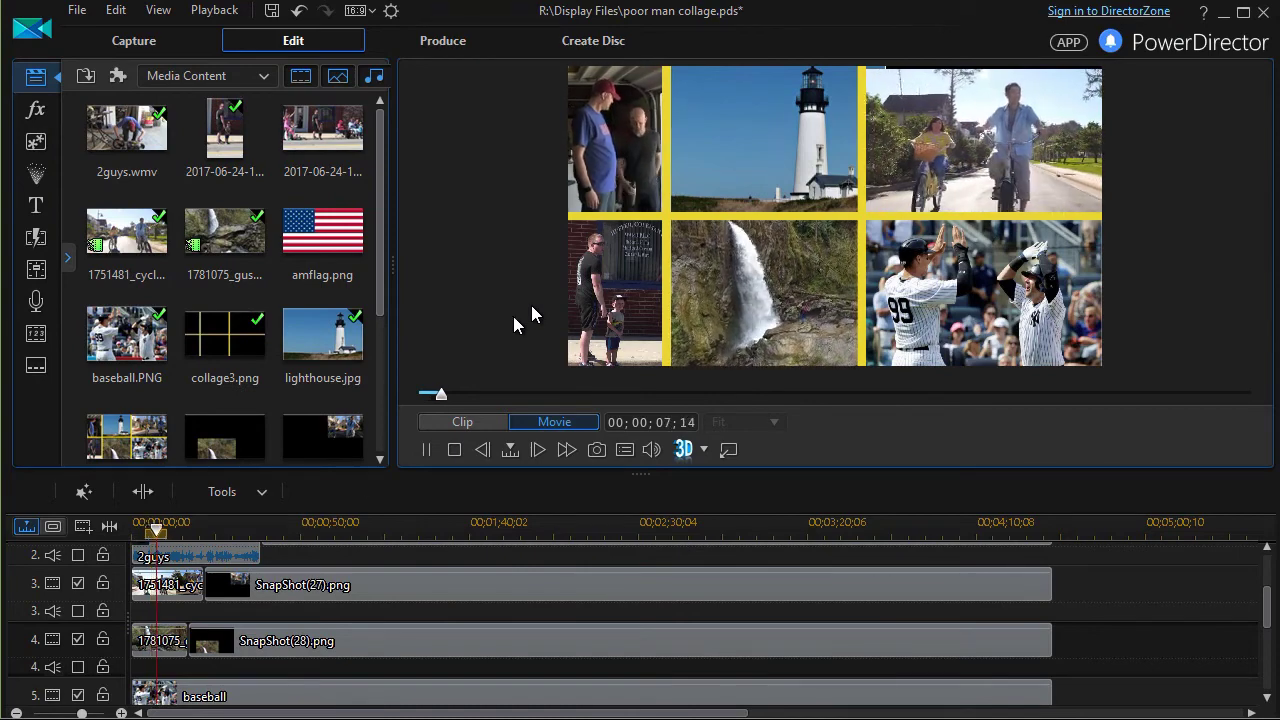
left_click(193, 528)
left_click_drag(190, 546, 203, 553)
left_click(426, 450)
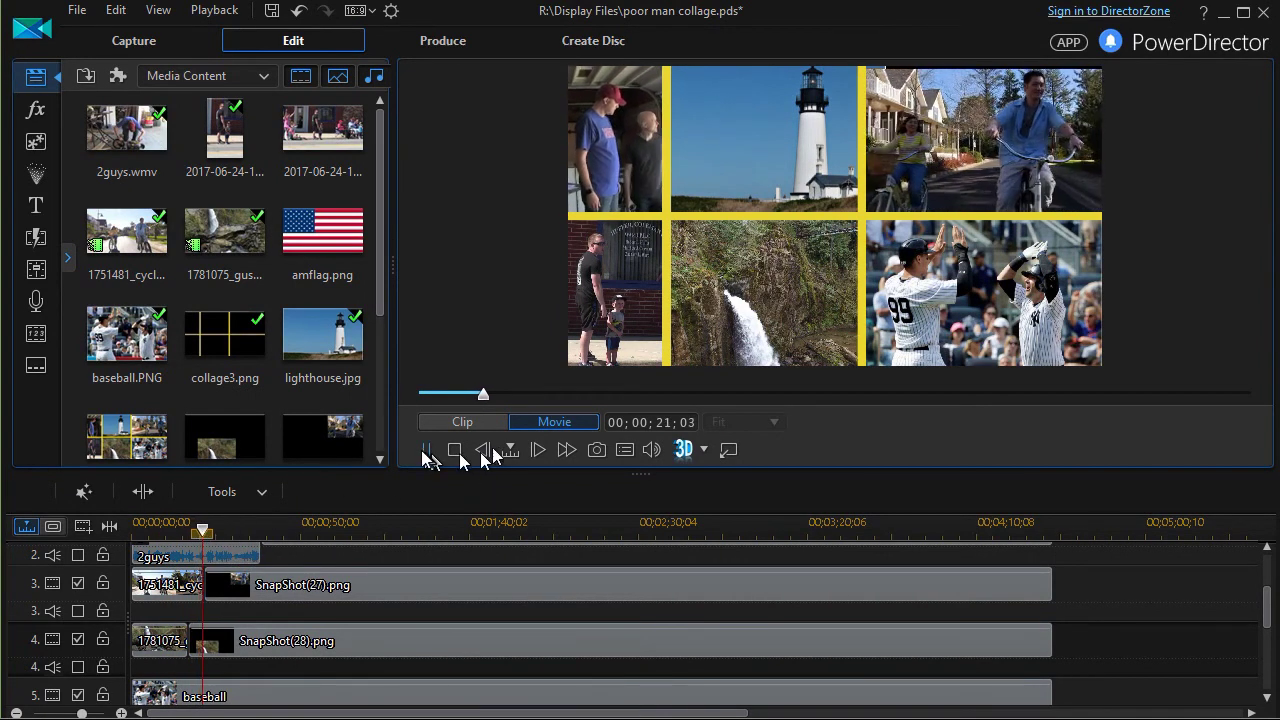